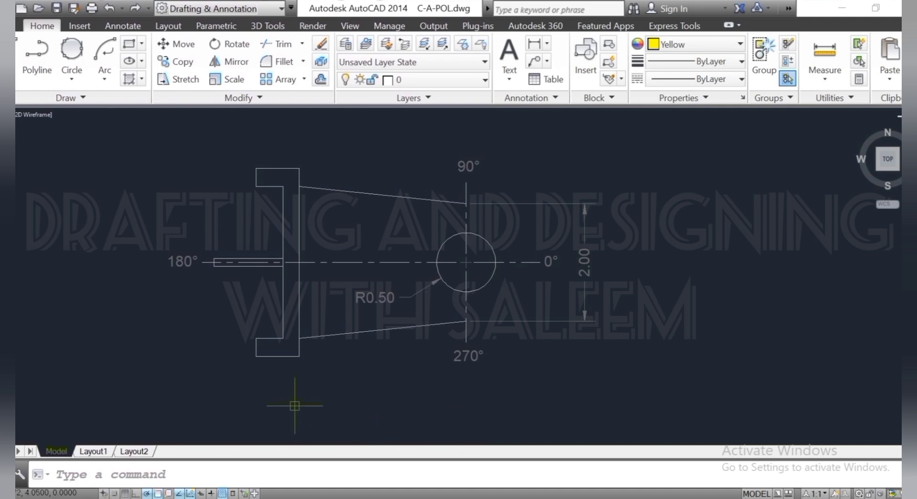
Use the A command to draw an arc from the lower flange corner through the 180° point to the upper corner, then delete it.
click(317, 472)
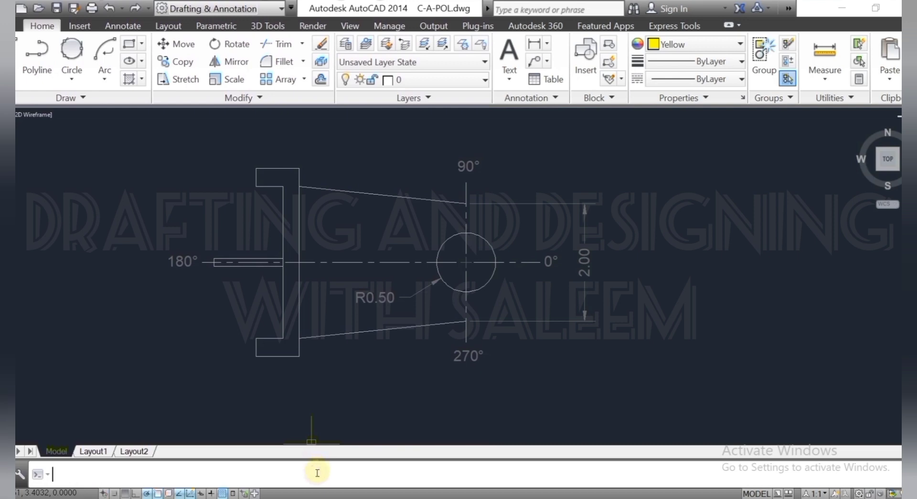
text(A)
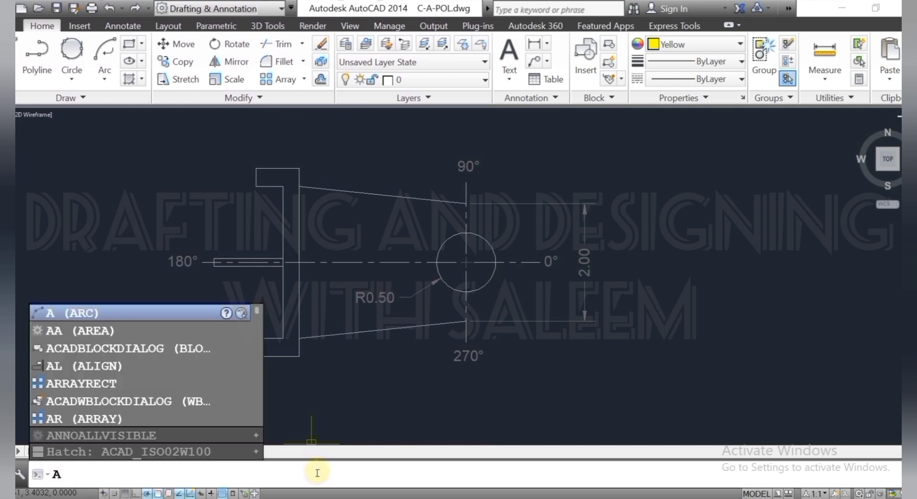
key(Return)
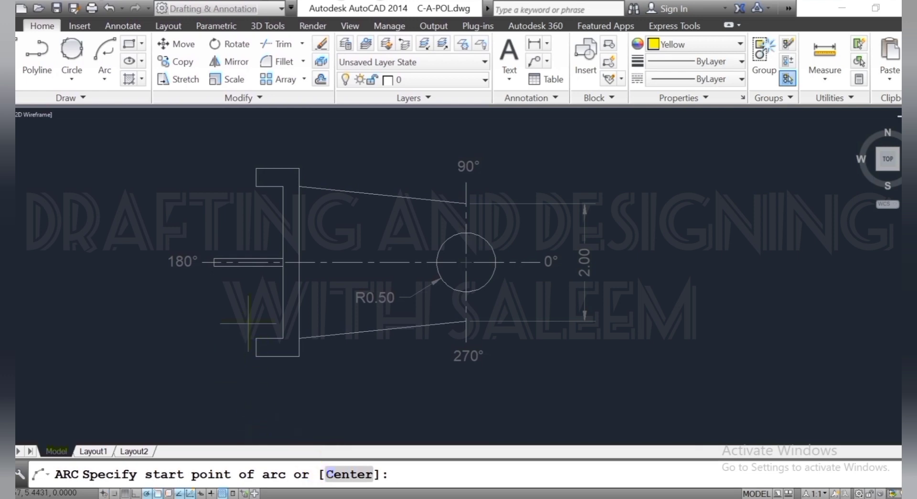
click(256, 338)
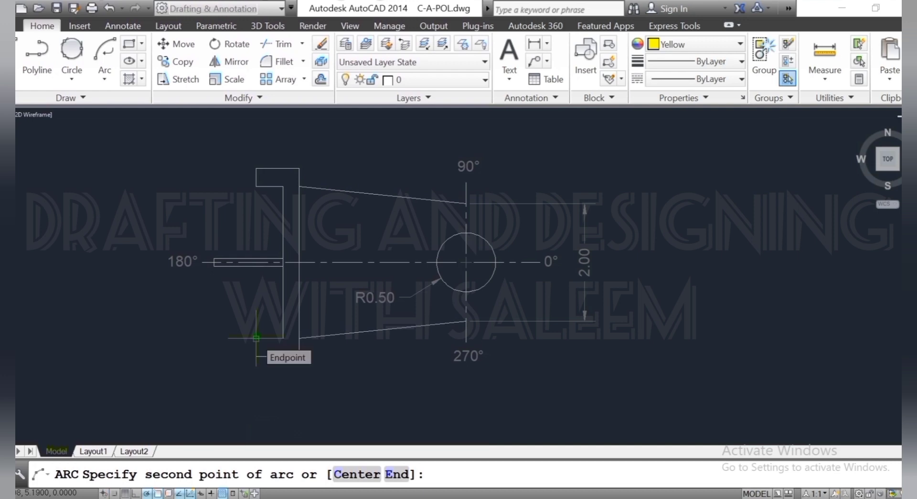
click(214, 262)
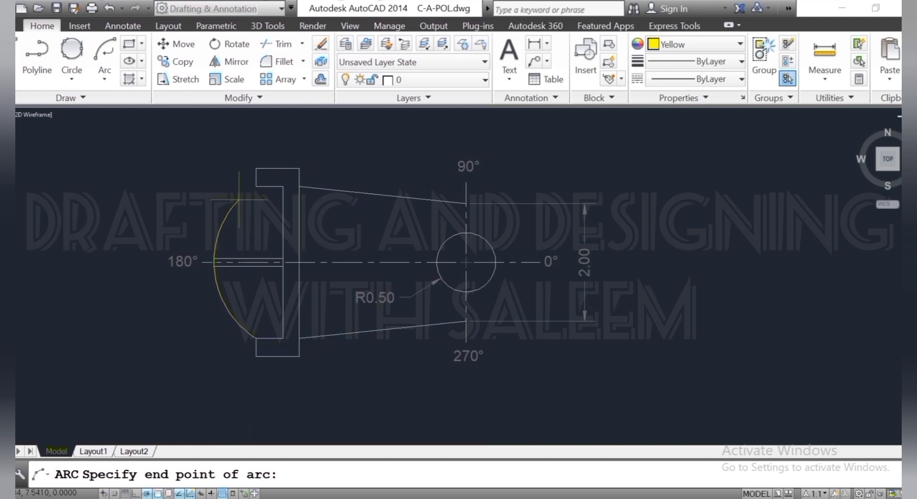
click(256, 185)
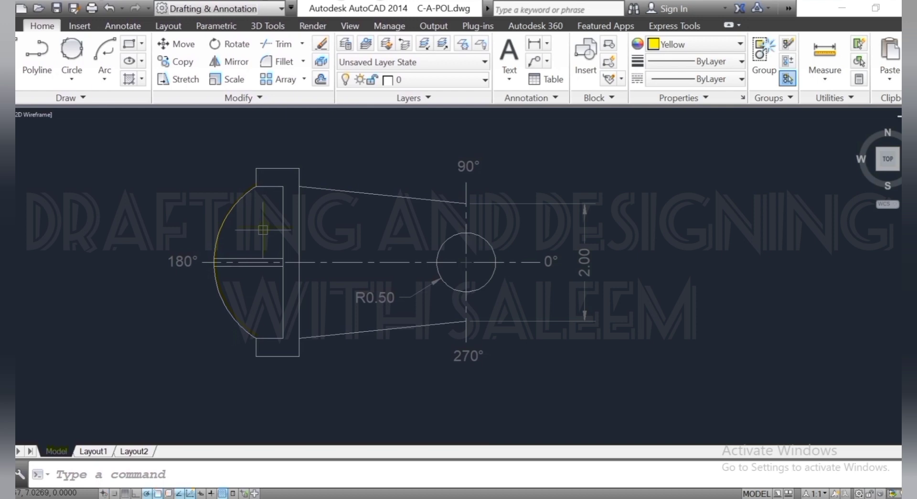
click(223, 301)
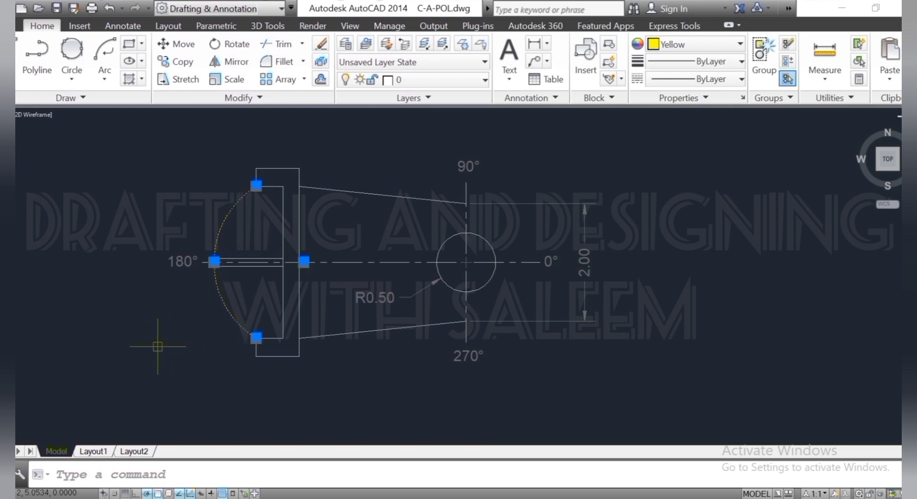
key(Delete)
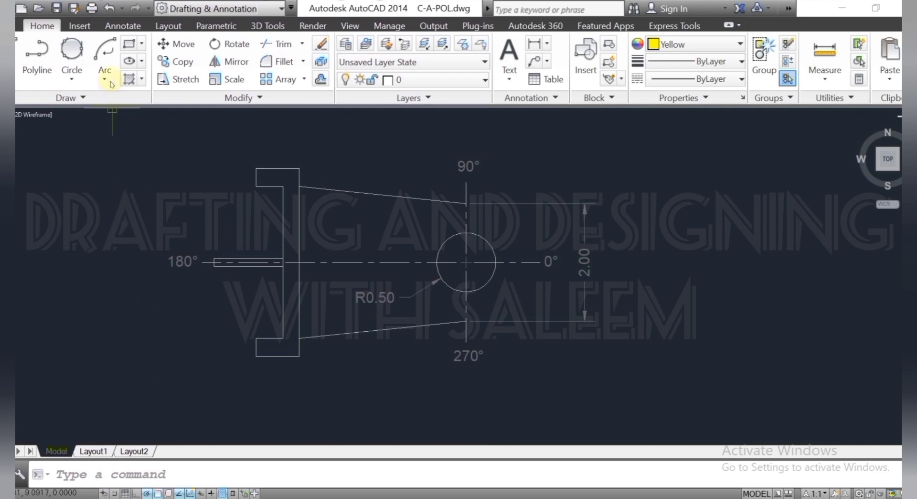
Use Arc > 3-Point to draw an arc from the lower flange corner through 180° to the upper corner, then delete it.
click(104, 79)
click(122, 103)
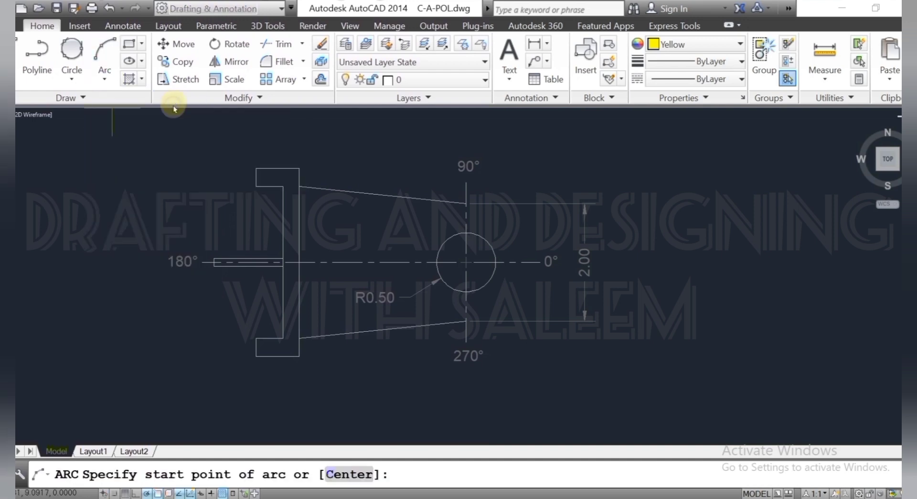
click(256, 338)
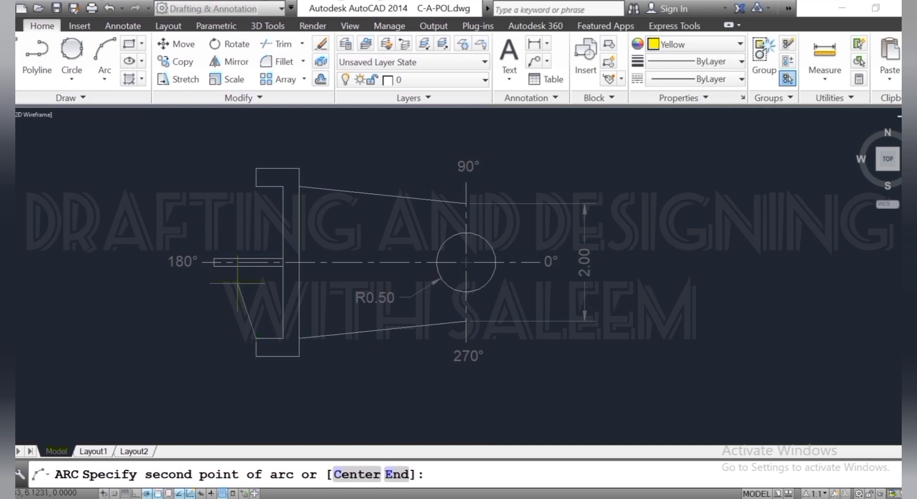
click(214, 261)
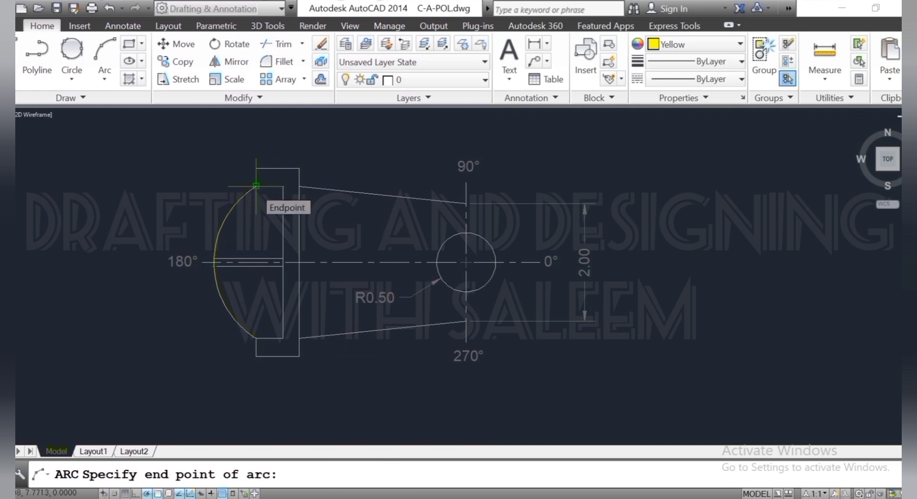
click(257, 187)
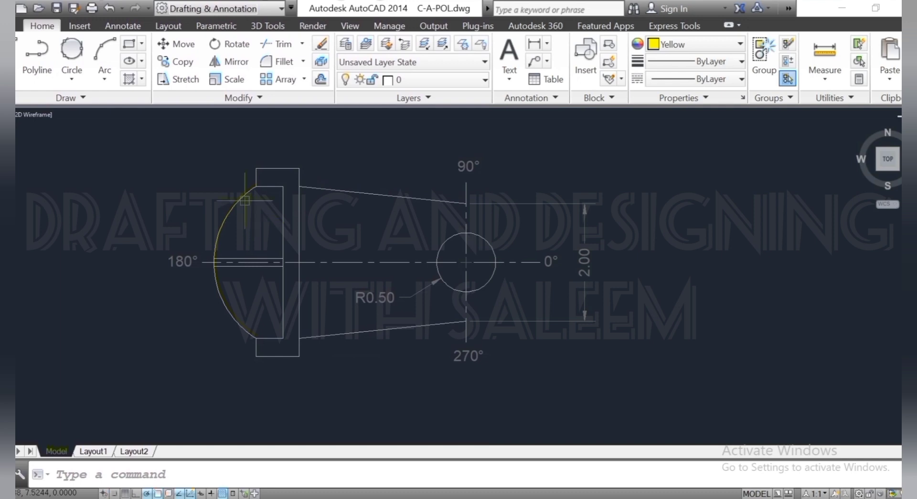
click(249, 211)
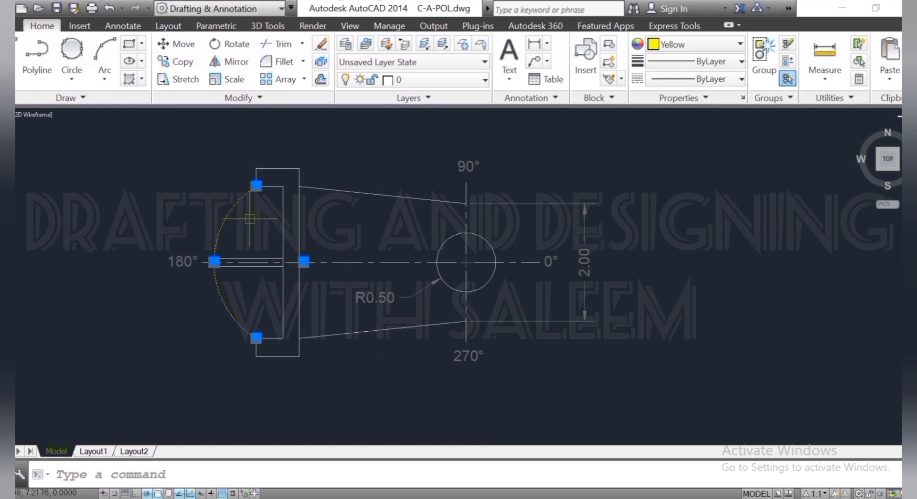
key(Delete)
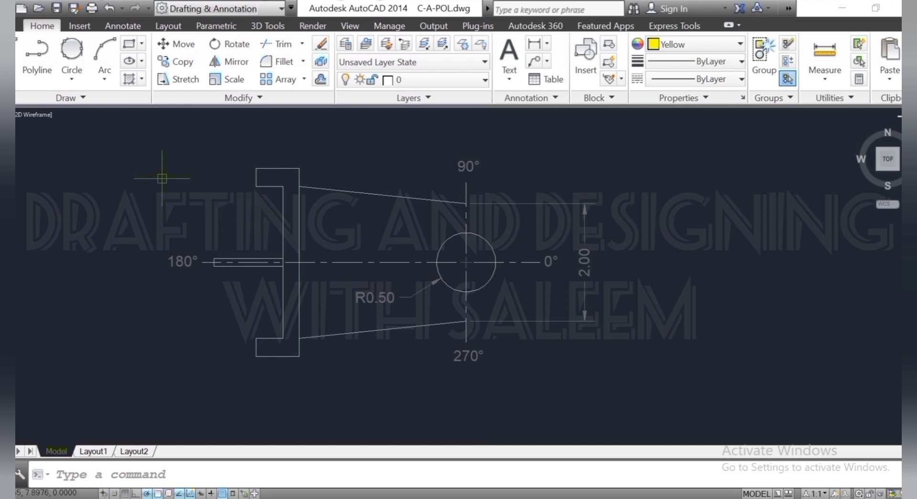
Draw a Start, Center, End arc from the 270° line end about the circle centre to the 90° end, then delete it.
click(102, 86)
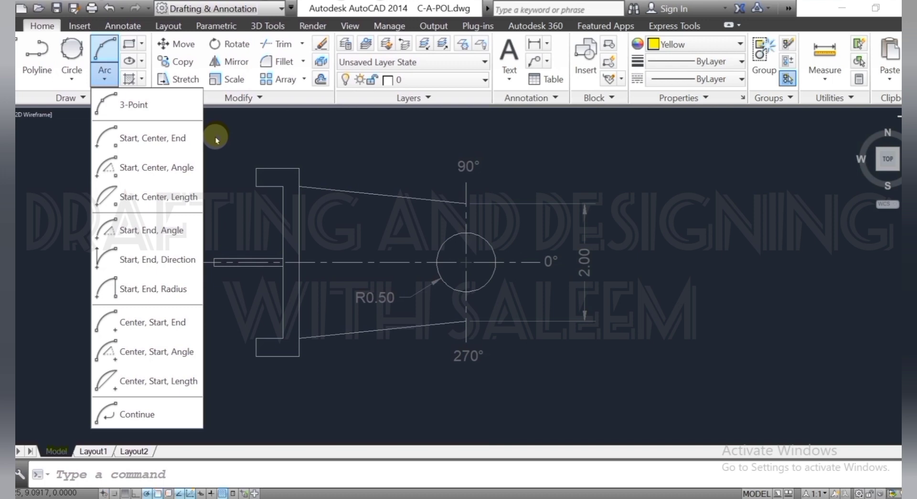
click(158, 138)
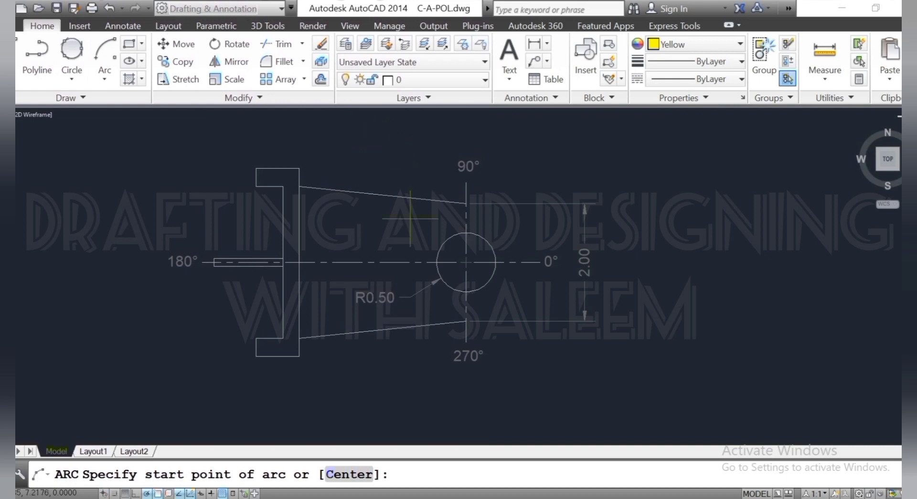
click(466, 320)
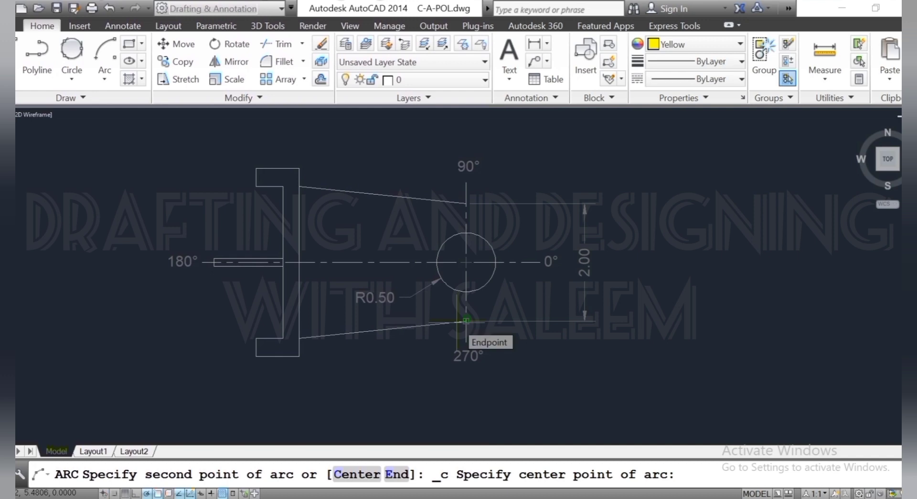
click(466, 261)
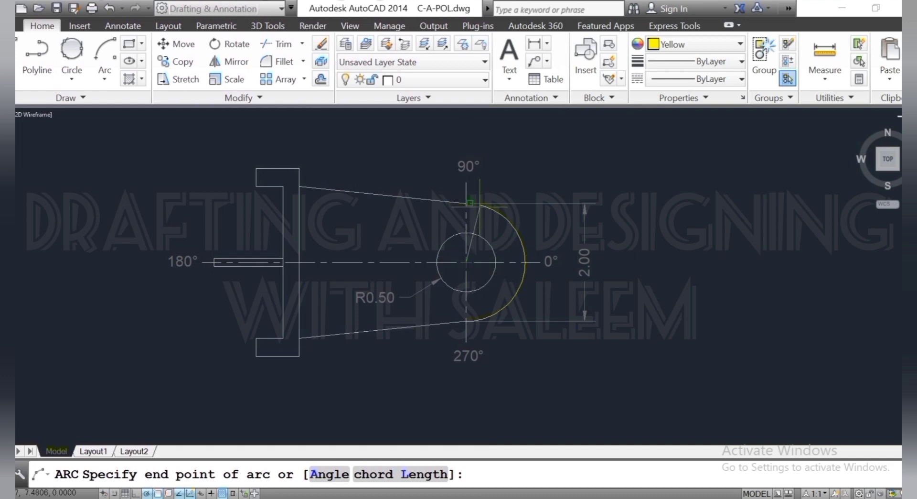
click(466, 203)
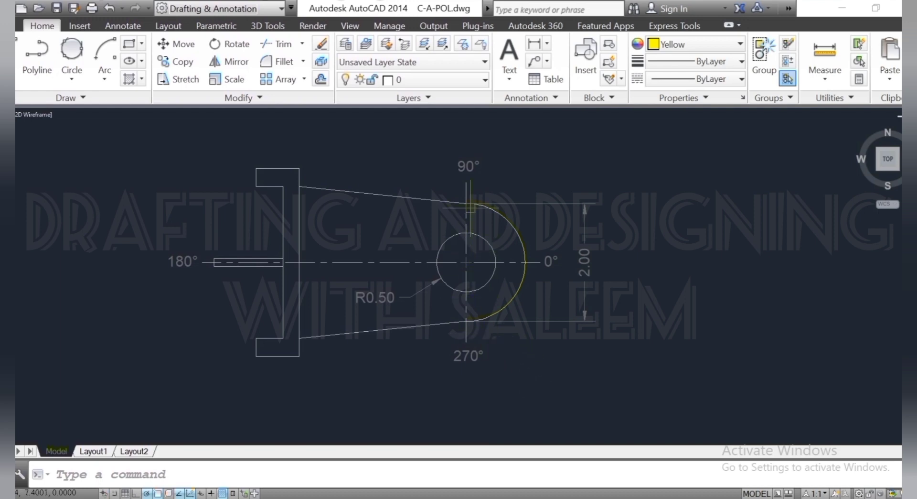
click(504, 221)
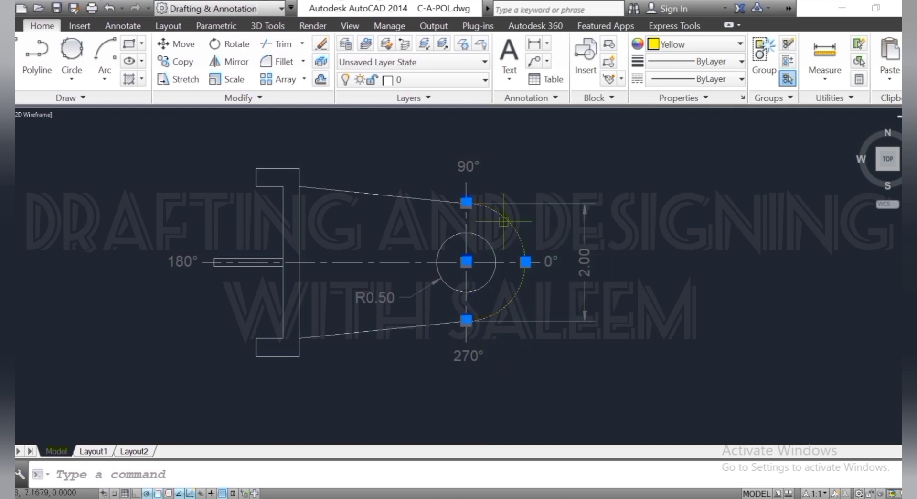
key(Delete)
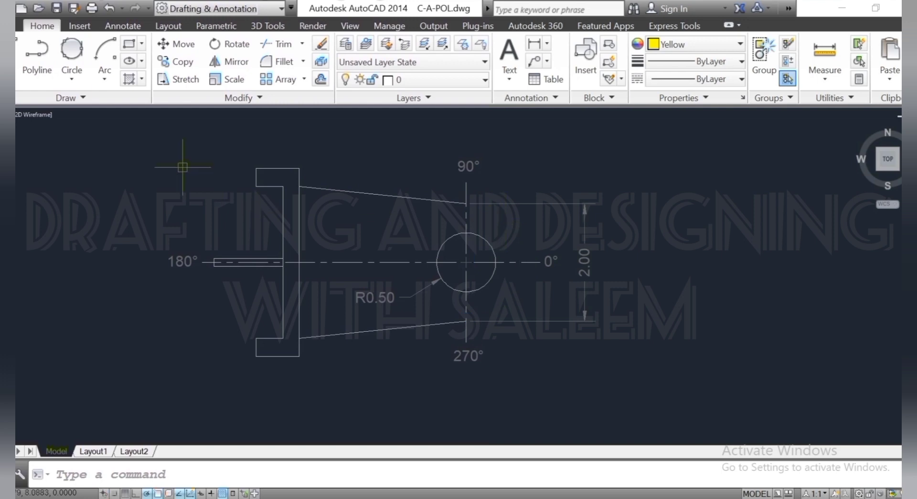
Draw a Start, Center, Angle arc from the lower line end about the circle centre with 180°, then delete it.
click(104, 76)
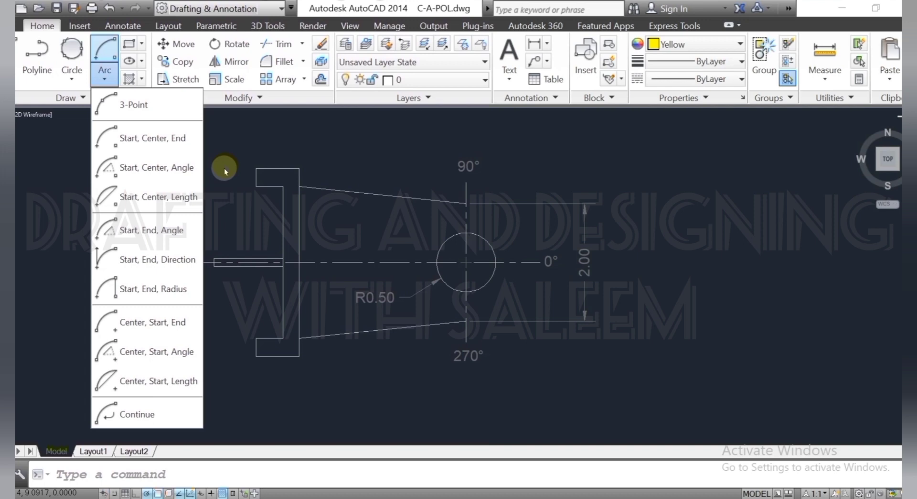
click(153, 167)
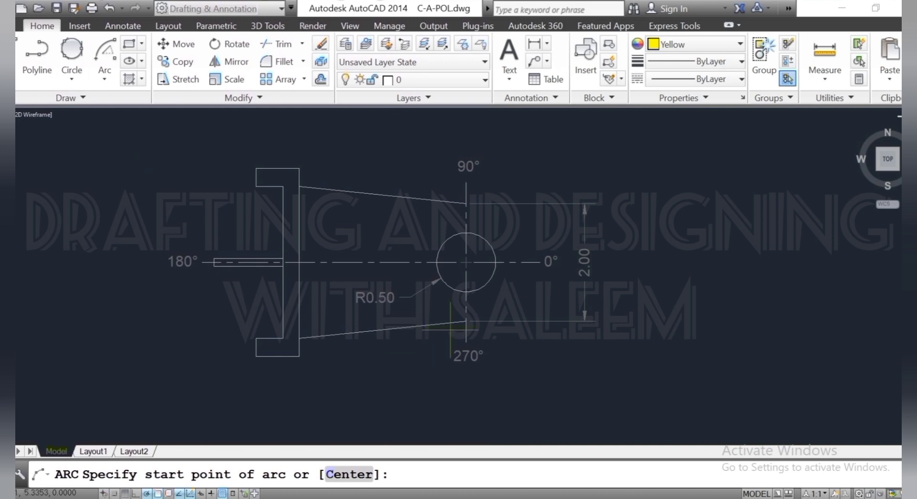
click(465, 320)
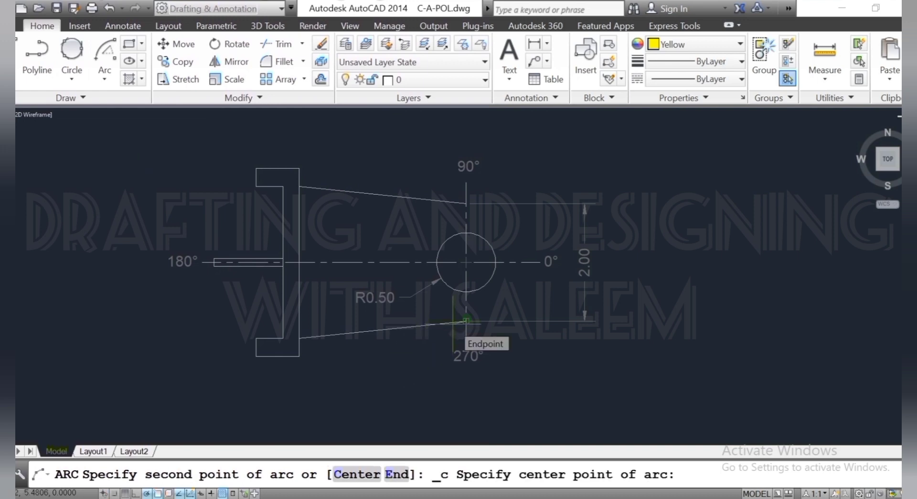
click(466, 262)
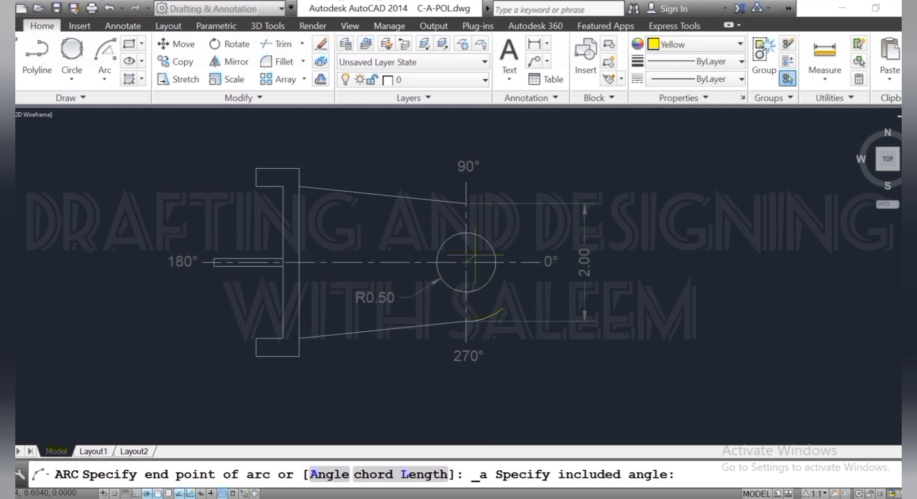
text(18)
text(0)
key(Return)
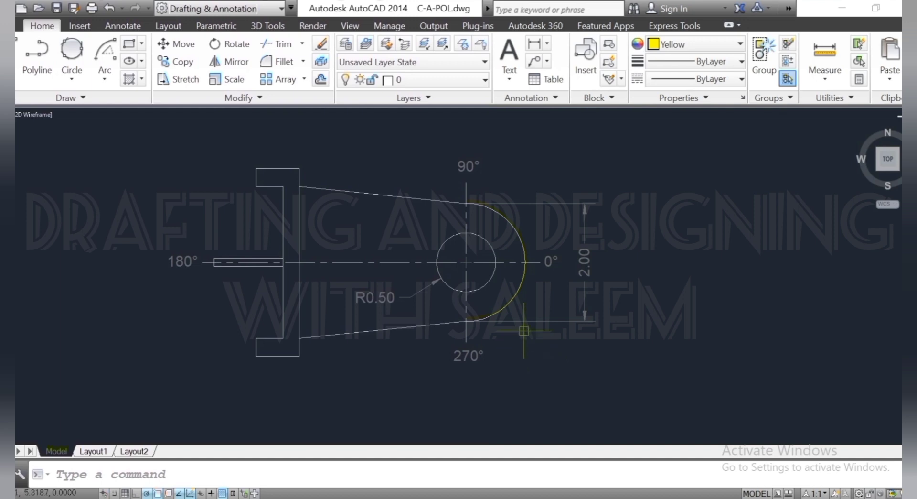
click(520, 285)
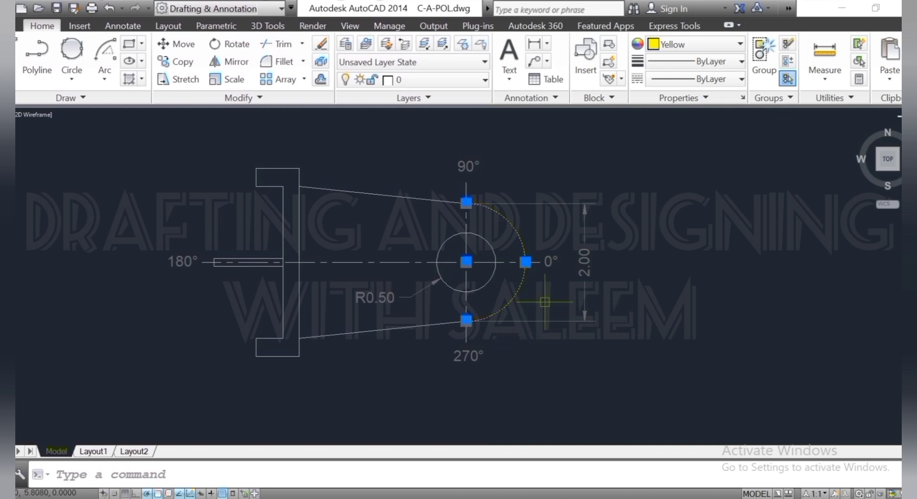
key(Delete)
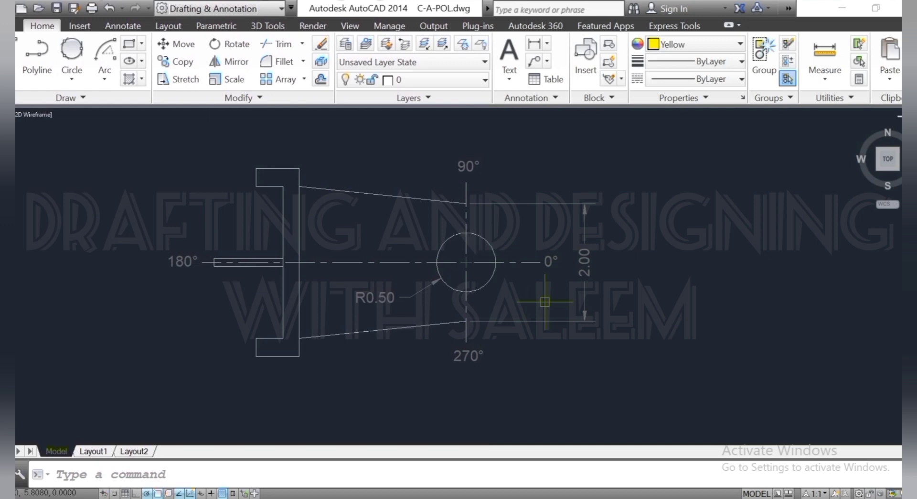
Draw a Start, Center, Length arc from the 270° line end about the circle centre, chord length 2, then delete it.
click(103, 81)
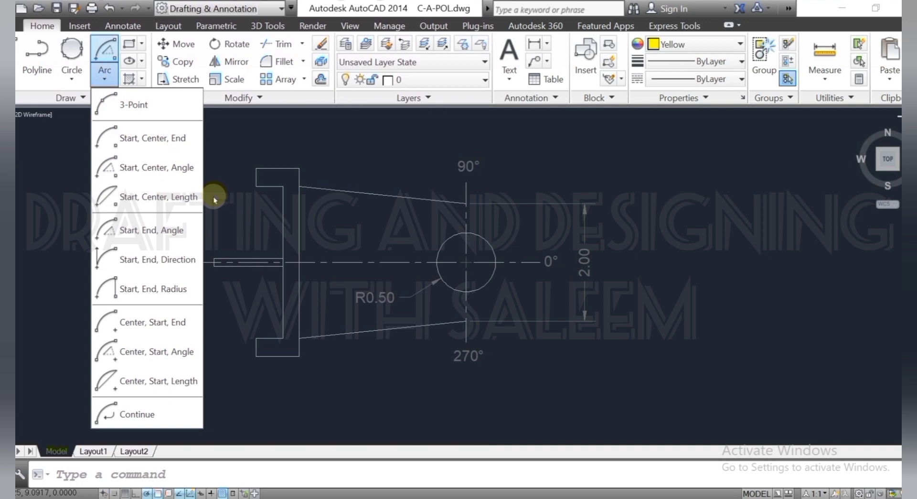
click(200, 197)
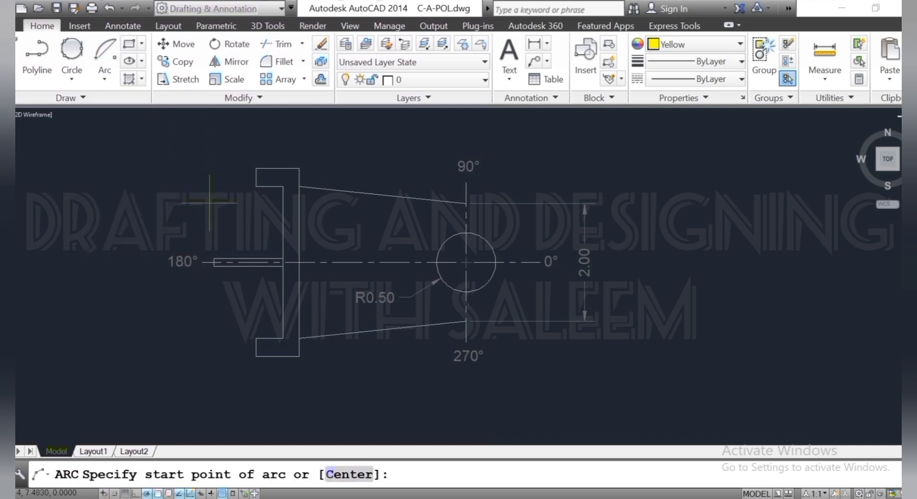
click(465, 320)
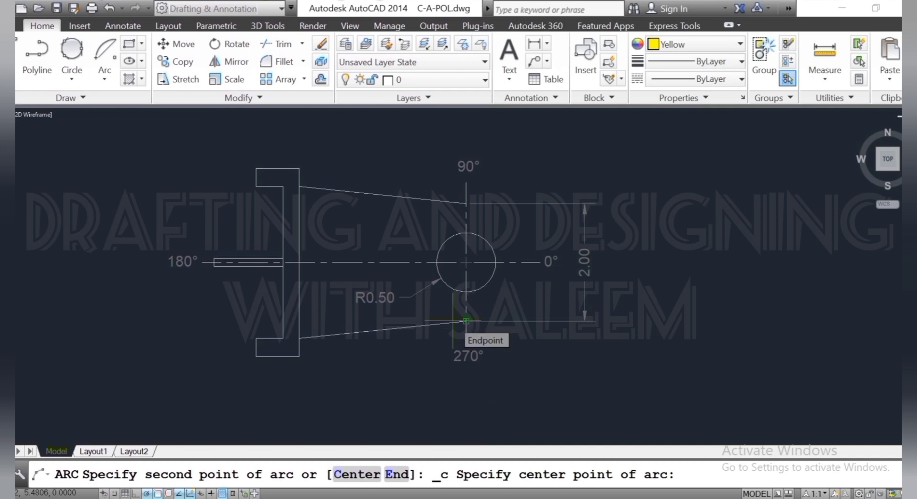
click(465, 261)
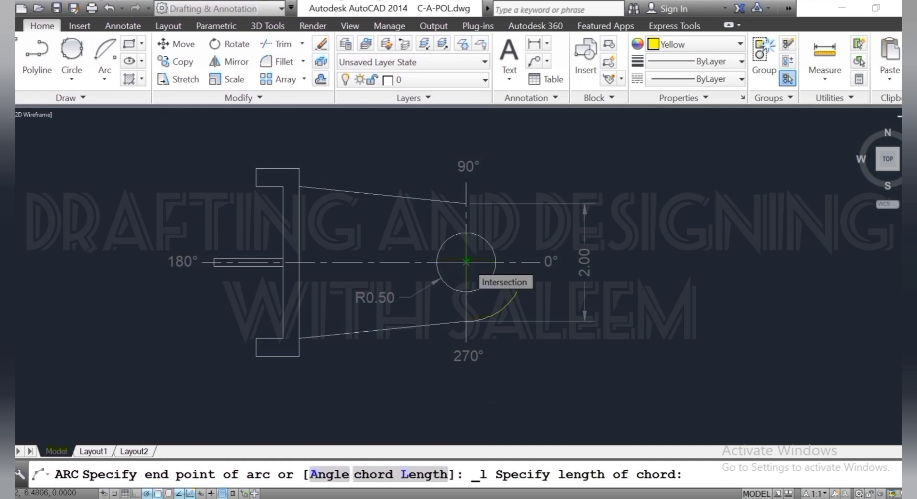
text(2)
key(Return)
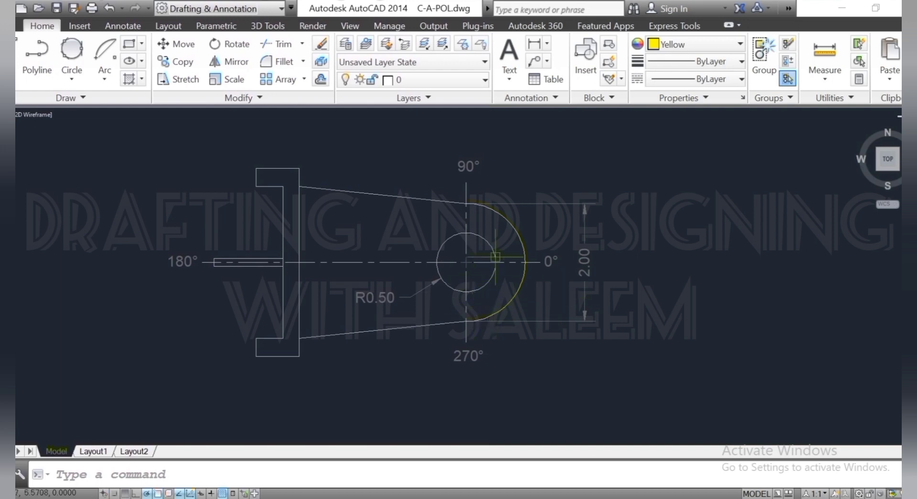
click(539, 301)
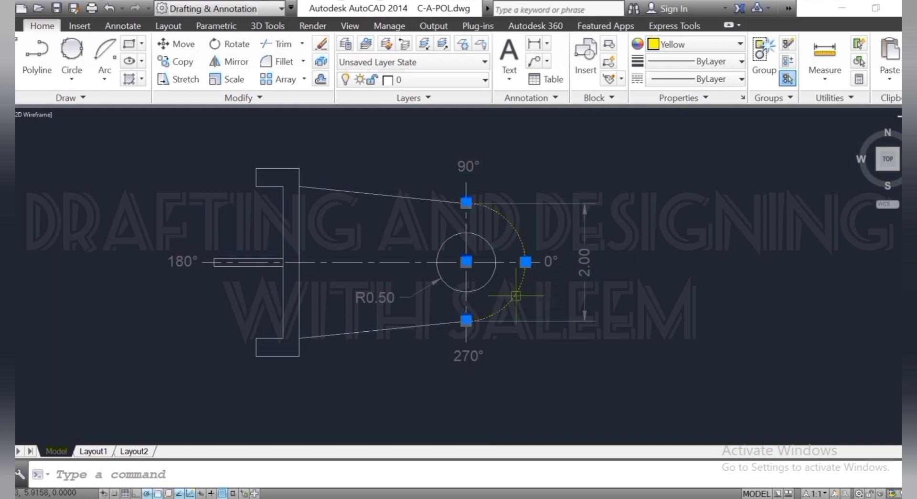
key(Delete)
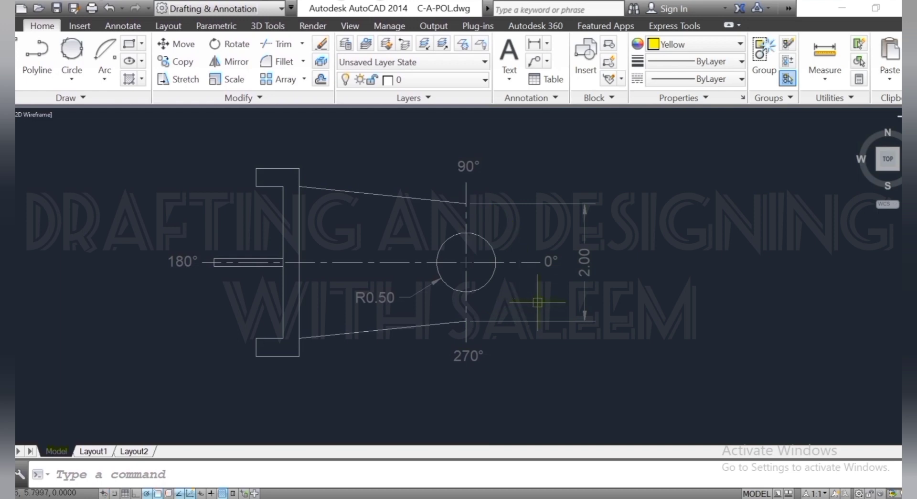
click(104, 80)
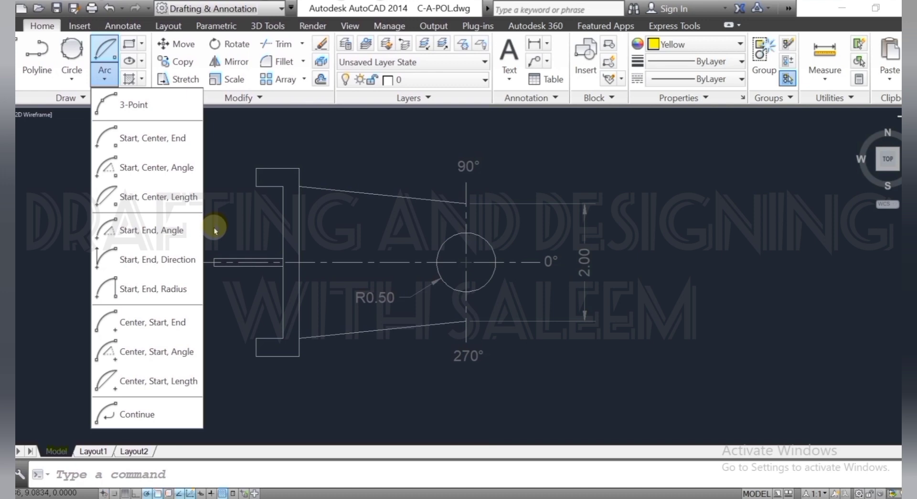
Draw a Start, End, Angle arc from the lower to the upper line endpoint with 180° included angle, then delete it.
click(153, 230)
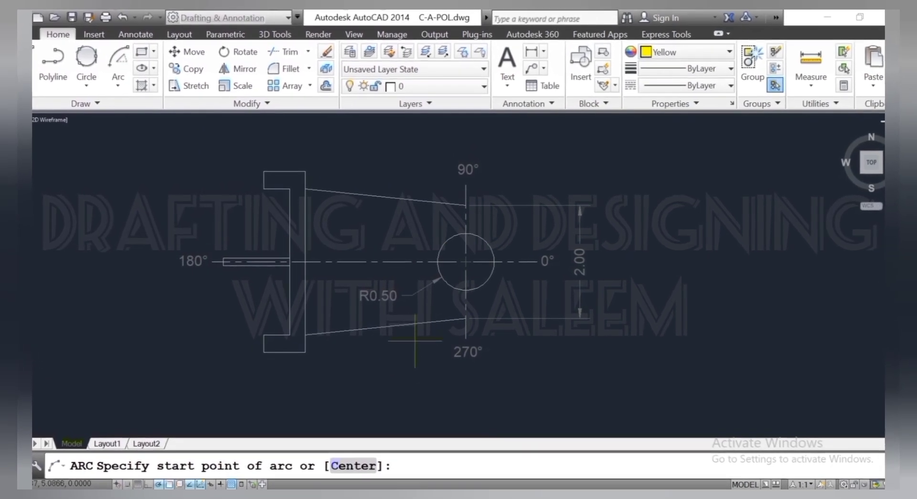
click(465, 317)
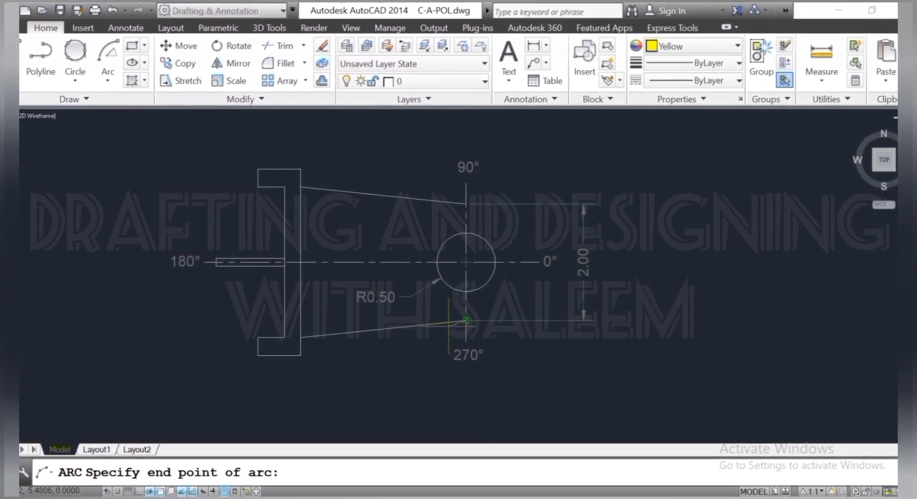
click(465, 202)
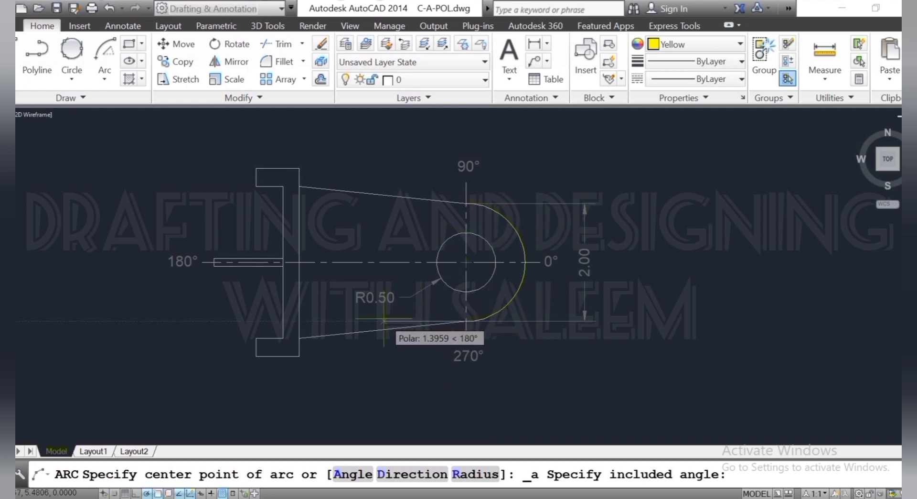
text(18)
text(0)
key(Return)
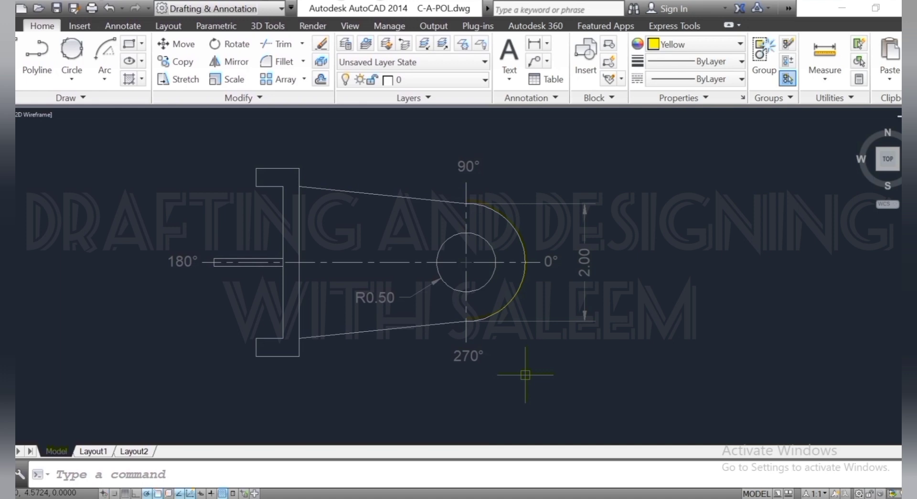
click(515, 297)
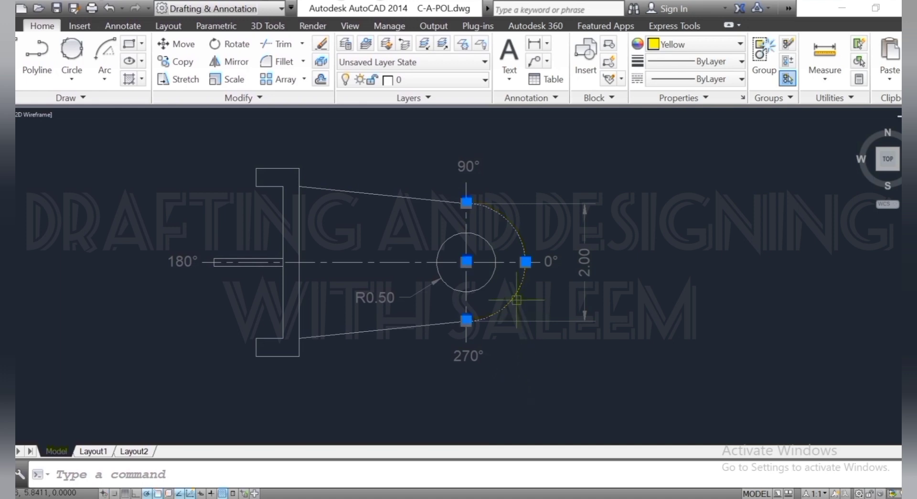
key(Delete)
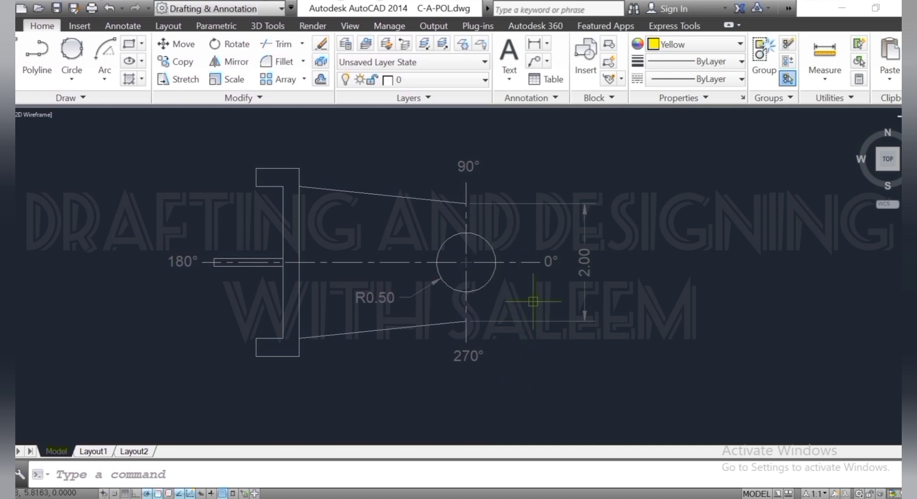
click(104, 84)
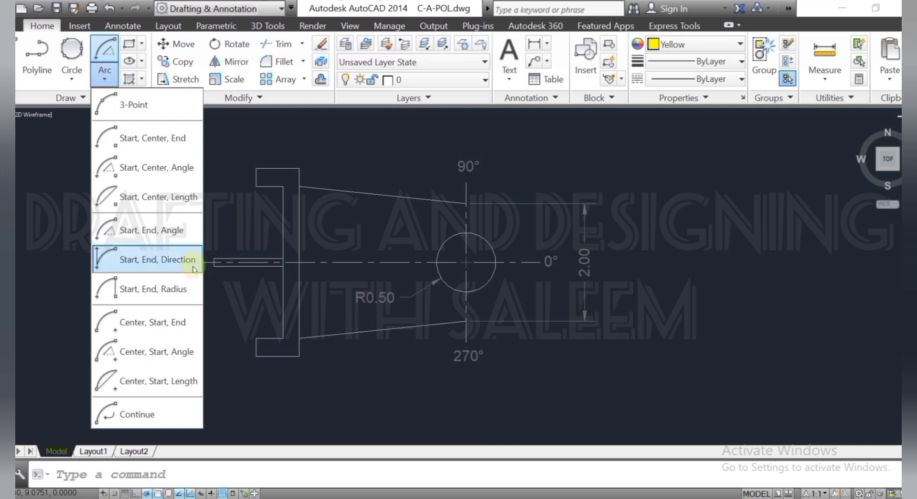
Draw a Start, End, Direction arc from the lower to upper line endpoint, tangent pointing right at 0°.
click(167, 260)
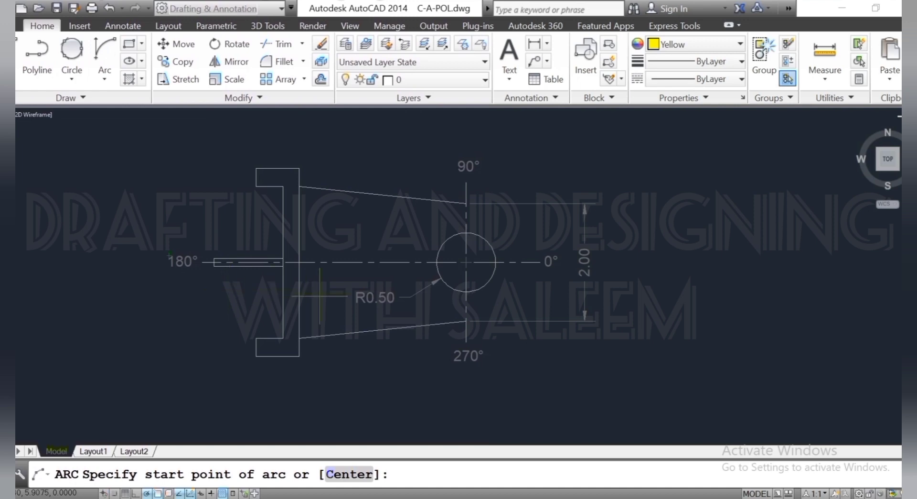
click(466, 320)
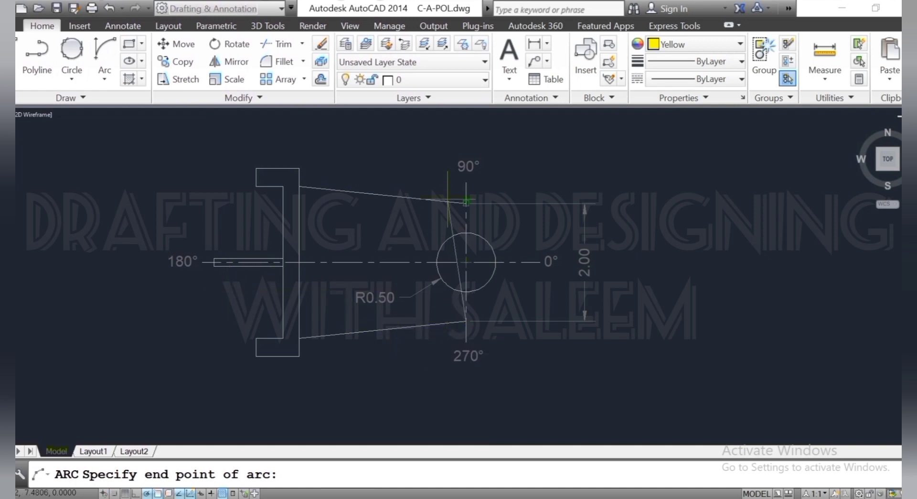
click(466, 201)
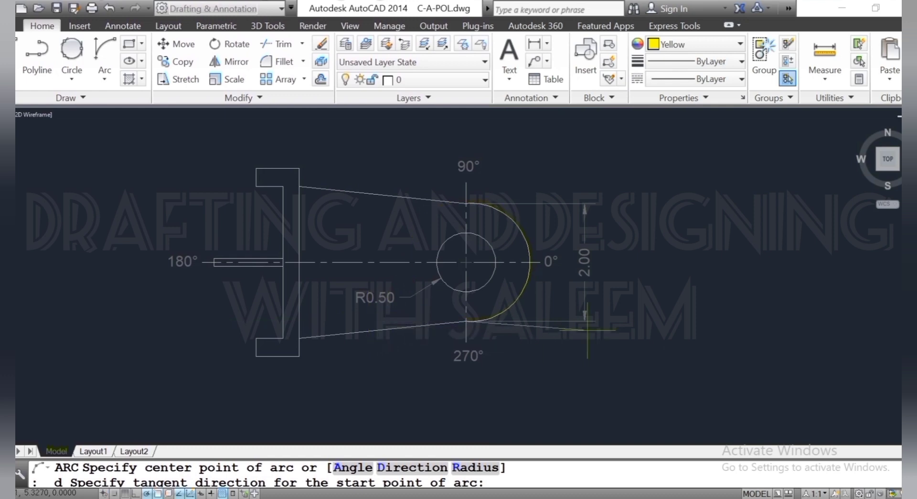
click(651, 321)
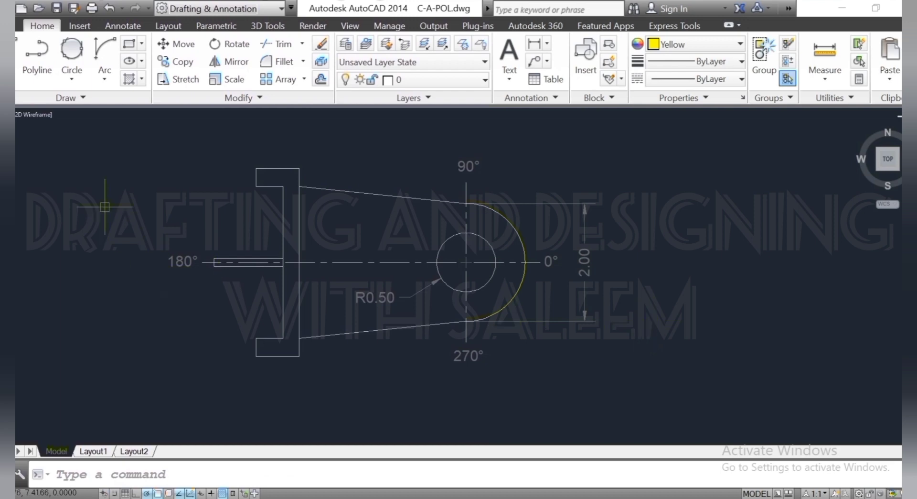
click(104, 80)
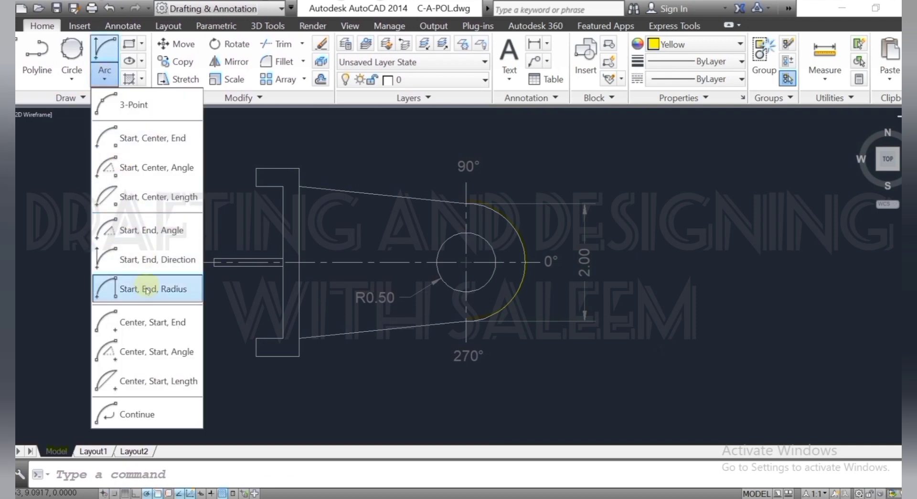
Draw another Start, End, Direction arc between the line endpoints, with its tangent pointing left.
click(150, 259)
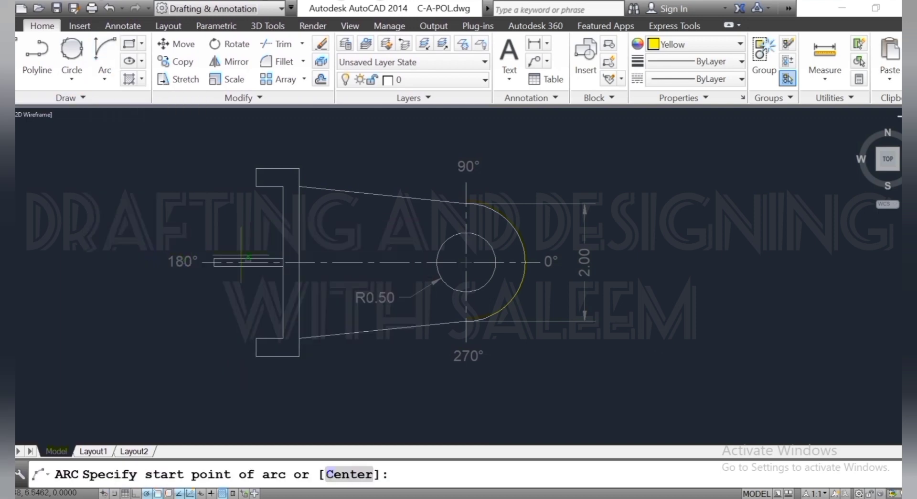
click(428, 323)
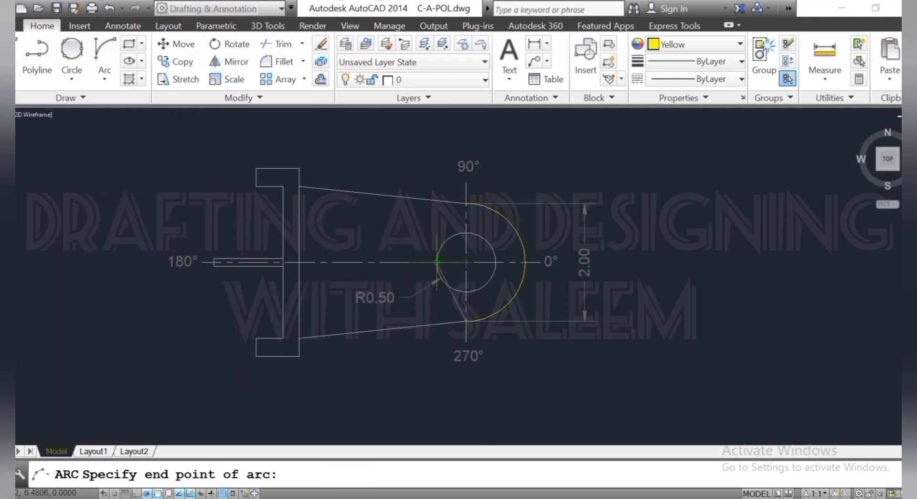
click(454, 201)
text(d)
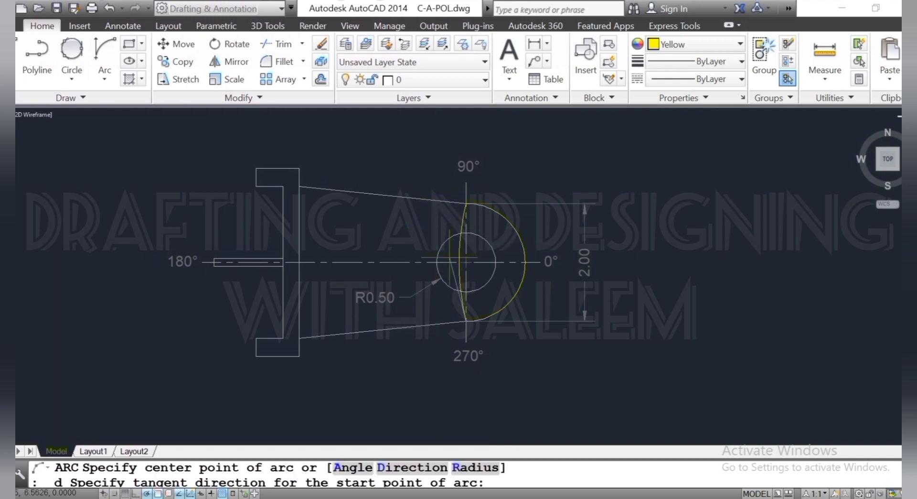
click(365, 321)
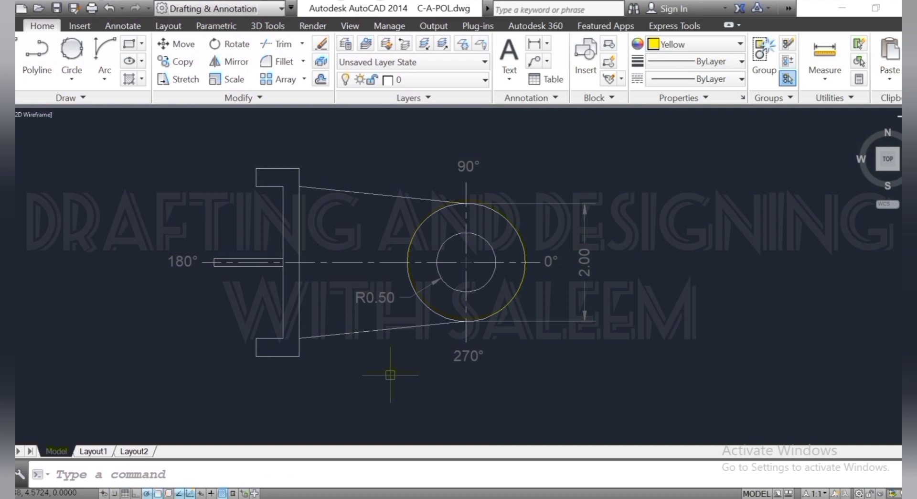
Select the left and right arcs around the hole and delete them both.
click(423, 302)
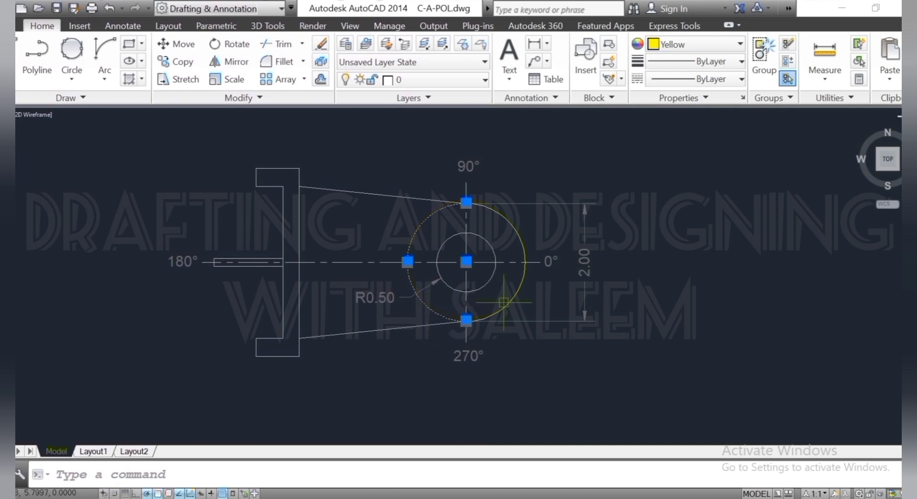
click(504, 302)
key(Delete)
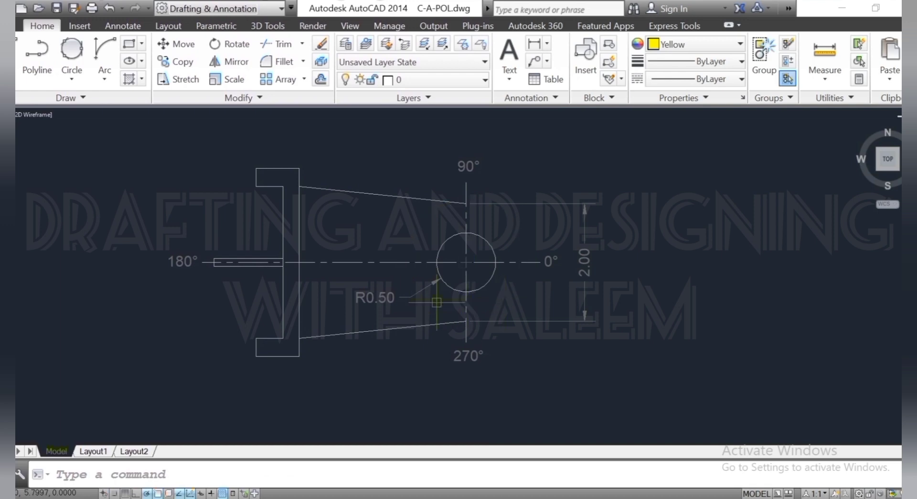
click(104, 74)
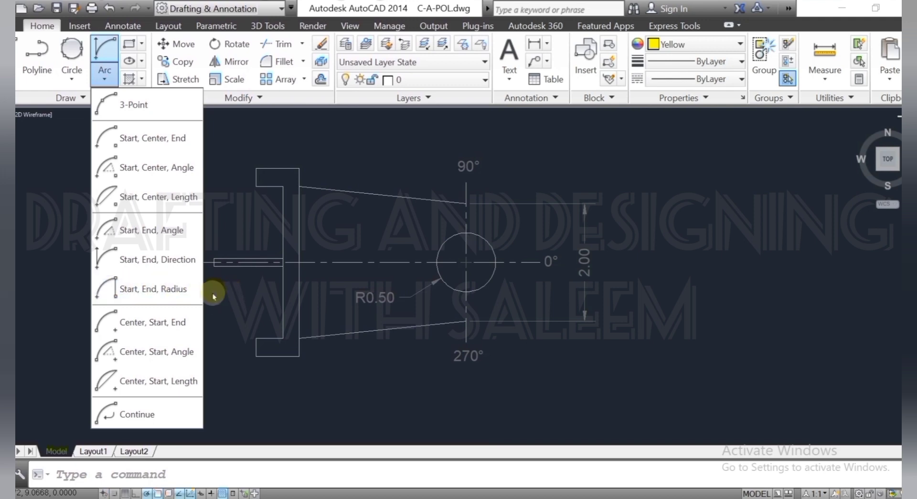
click(157, 289)
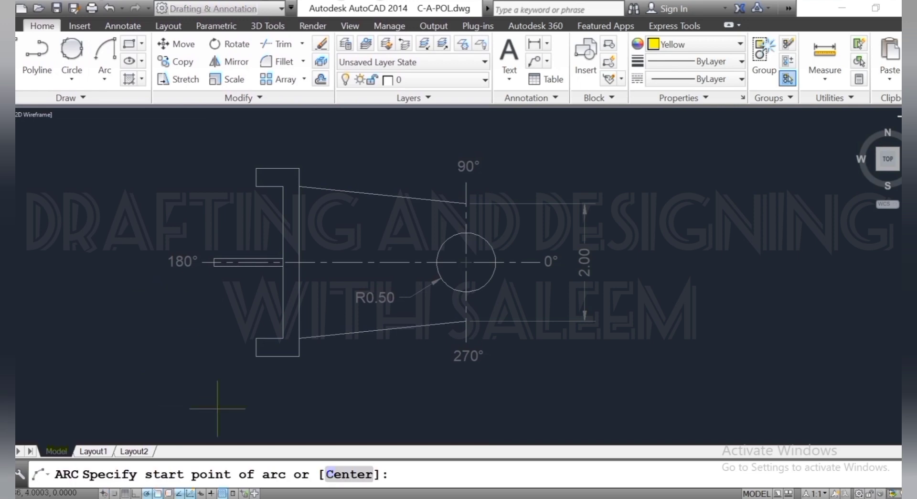
click(466, 320)
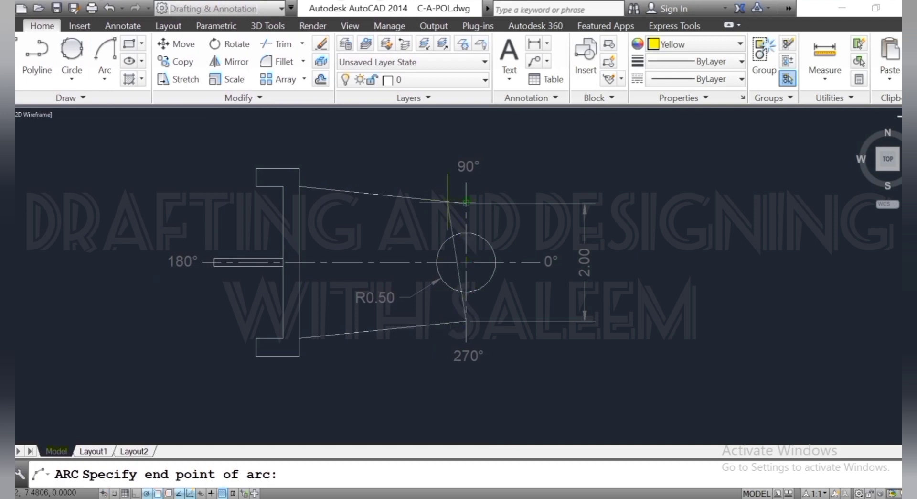
click(466, 202)
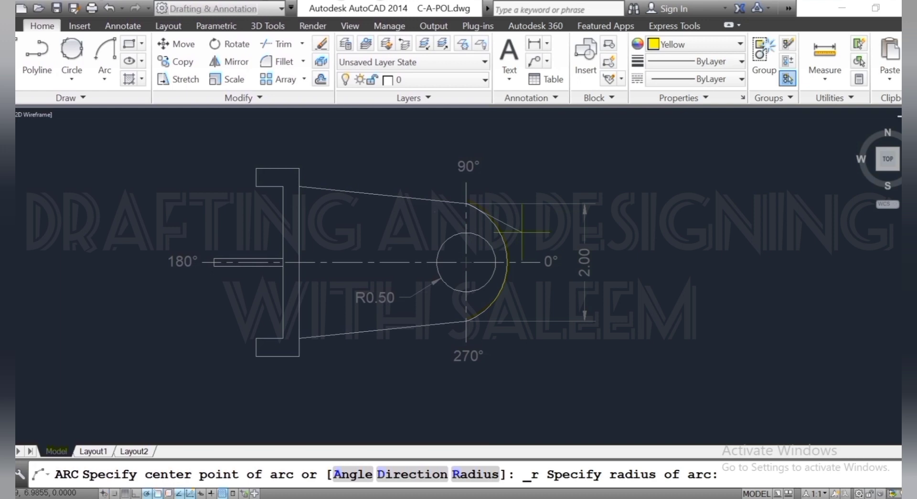
text(1)
key(Return)
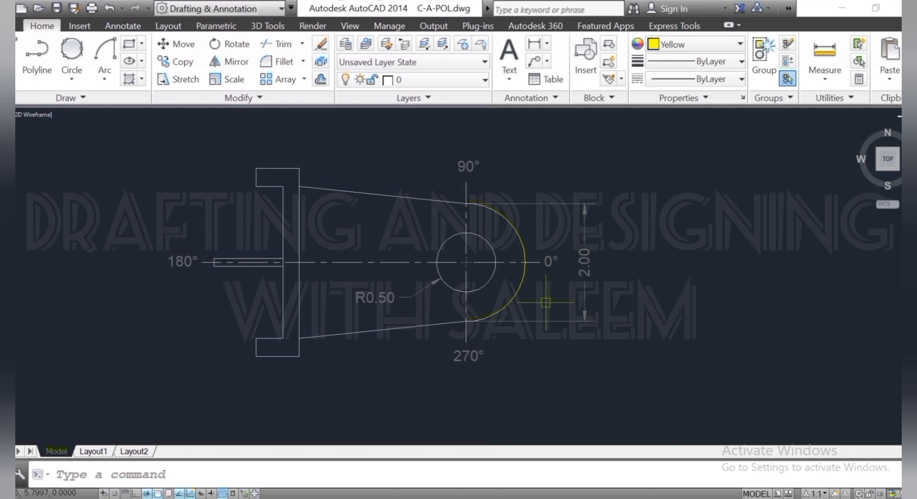
click(501, 219)
key(Escape)
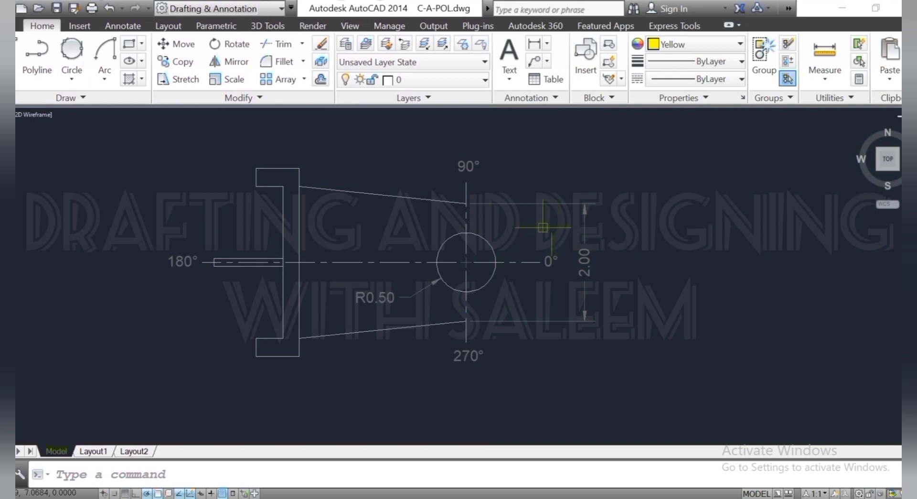
click(105, 78)
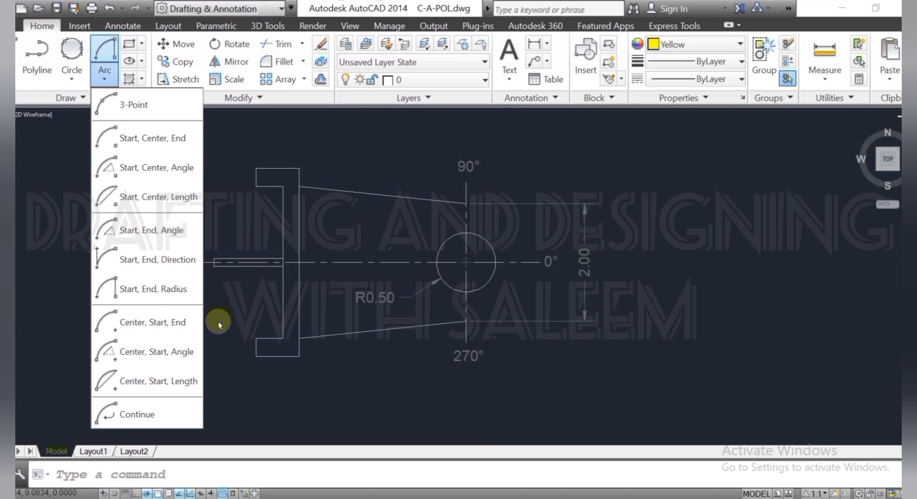
Draw a Center, Start, End arc about the hole centre from the lower to the upper line endpoint.
click(175, 323)
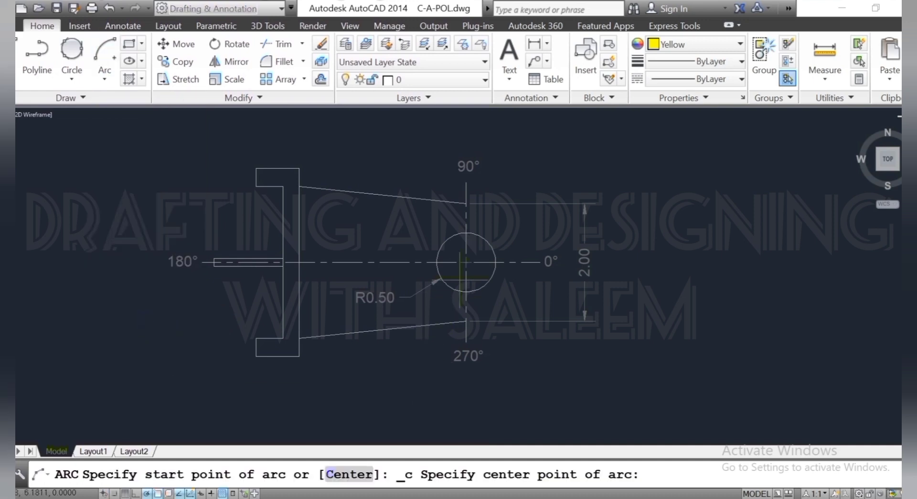
click(466, 261)
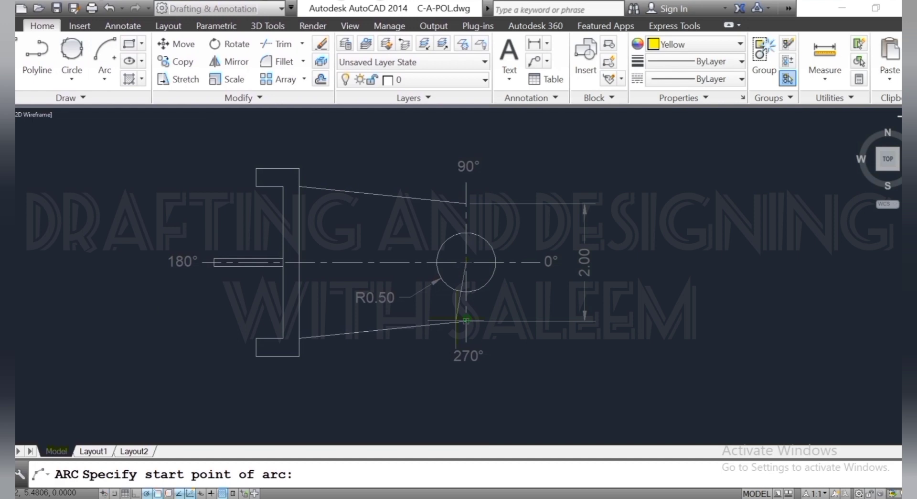
click(466, 320)
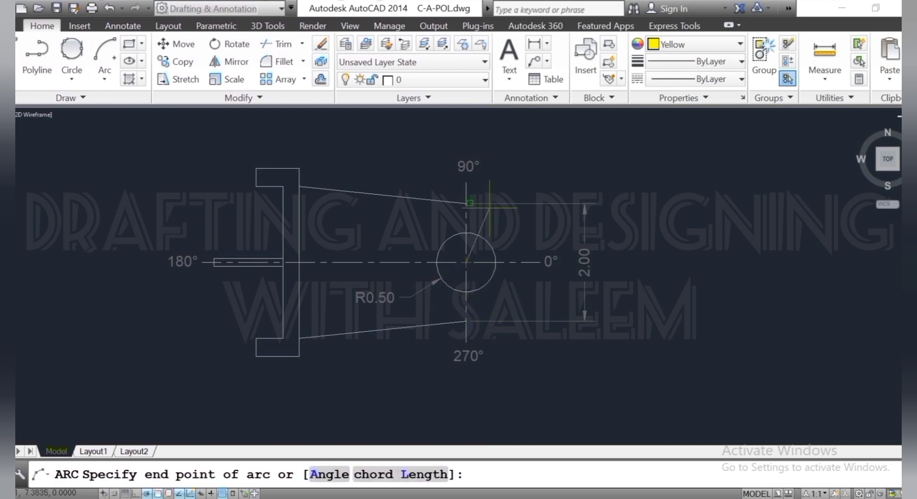
click(473, 206)
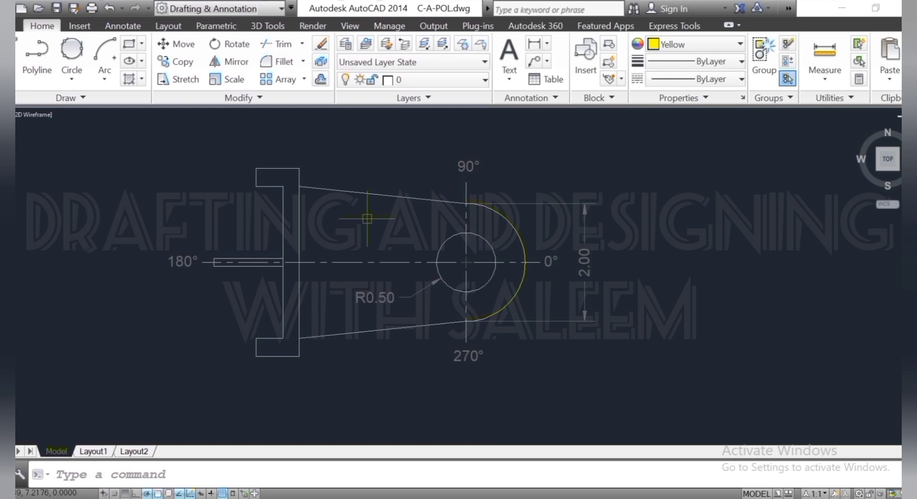
Add a second Center, Start, End arc from upper to lower endpoint to close the circle, then delete both arcs.
click(104, 77)
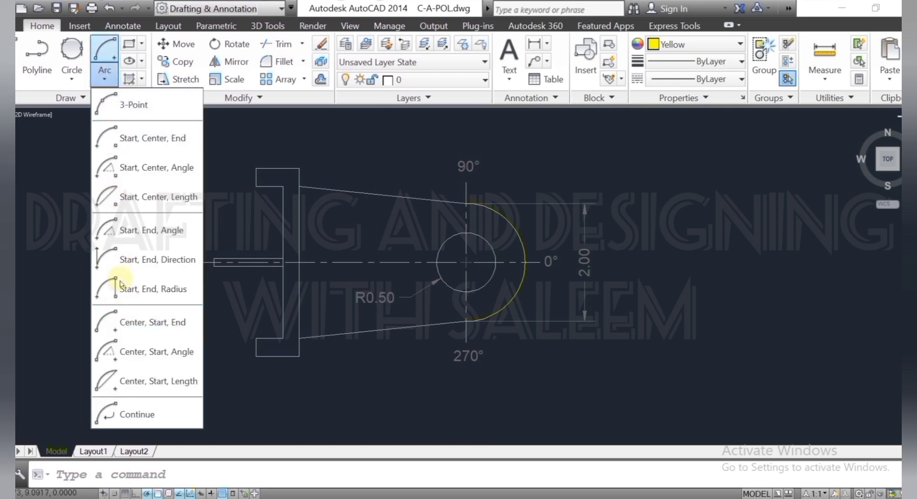
click(143, 323)
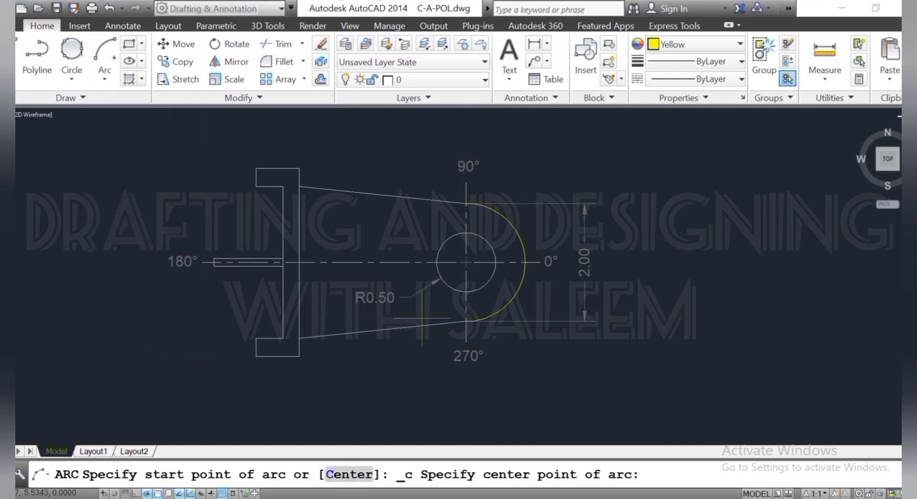
click(466, 262)
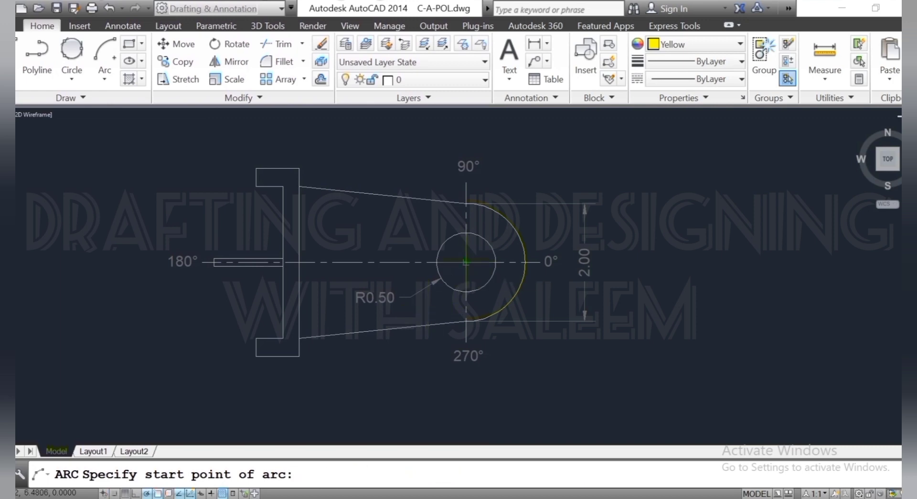
click(466, 204)
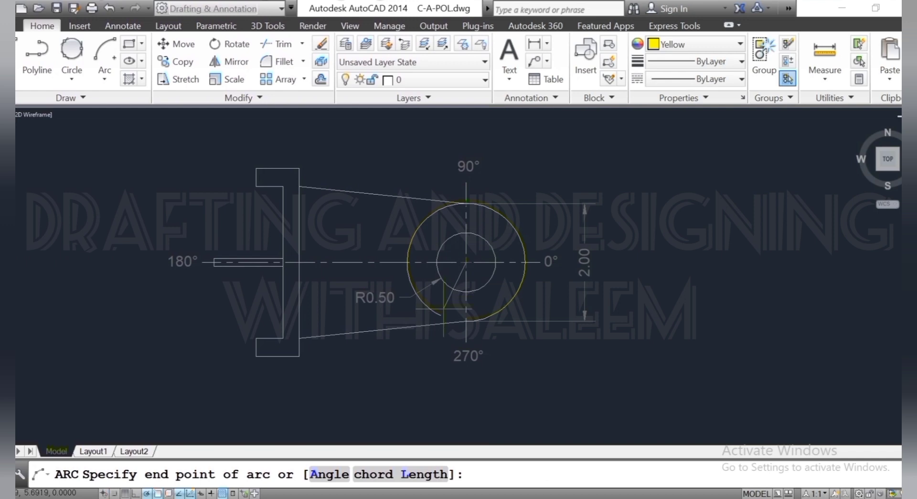
click(466, 320)
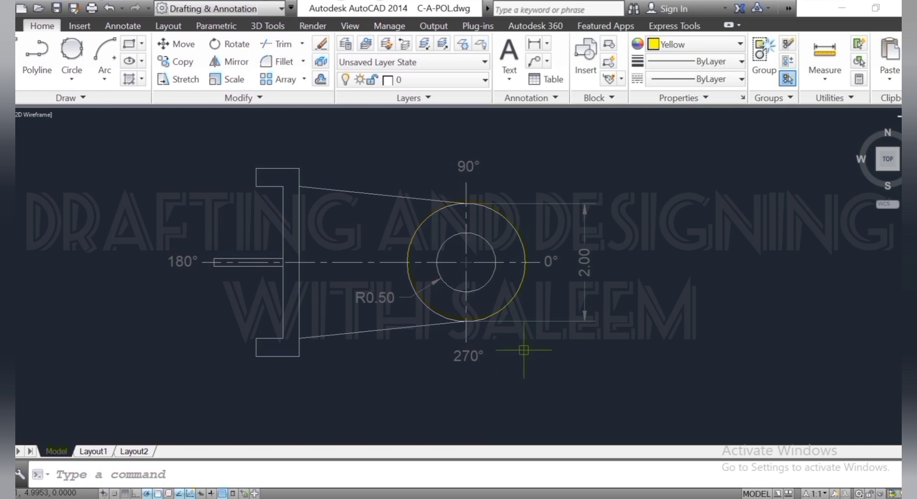
click(518, 288)
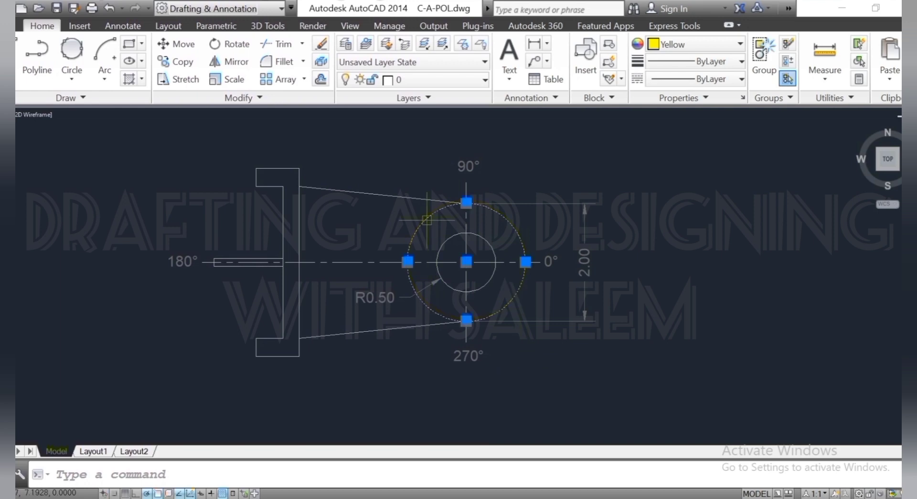
key(Delete)
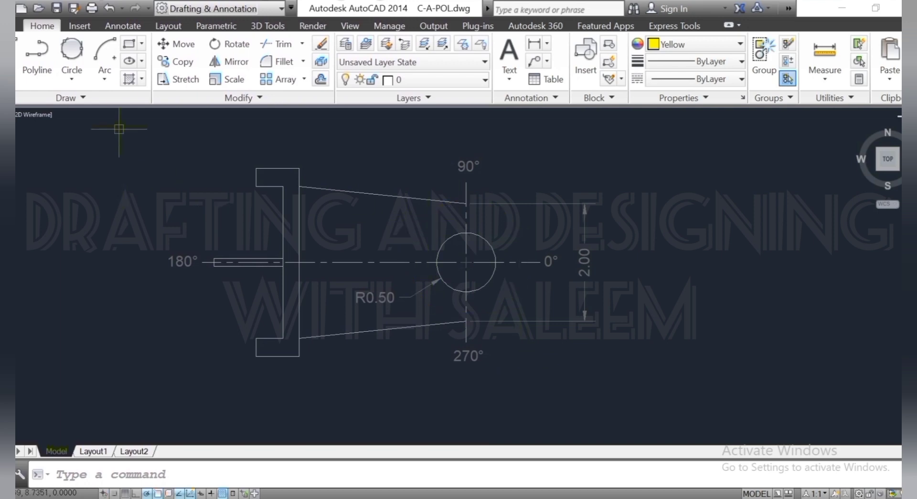
Draw a Center, Start, Angle arc about the hole centre from the lower line endpoint with a 180° included angle.
click(112, 77)
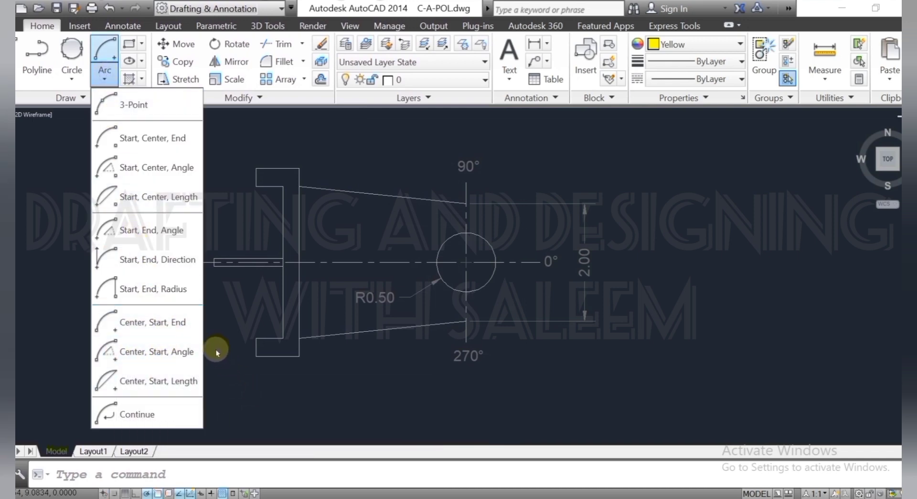
click(152, 351)
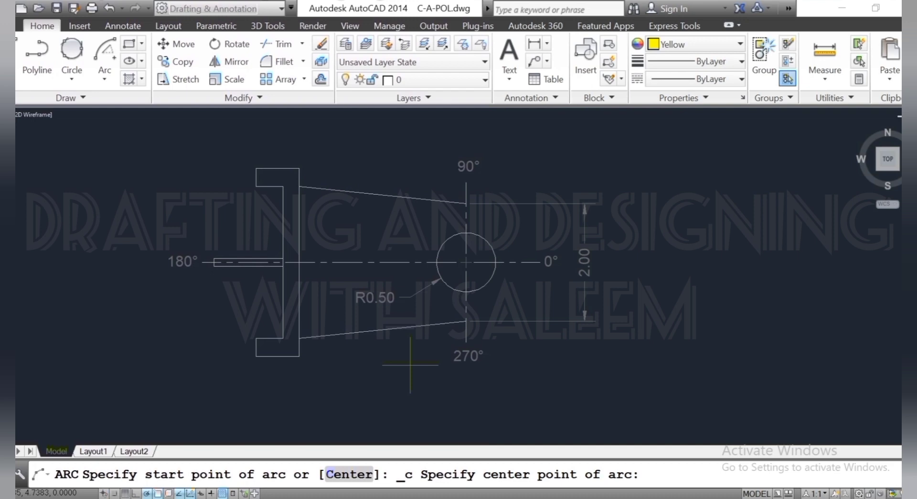
click(466, 262)
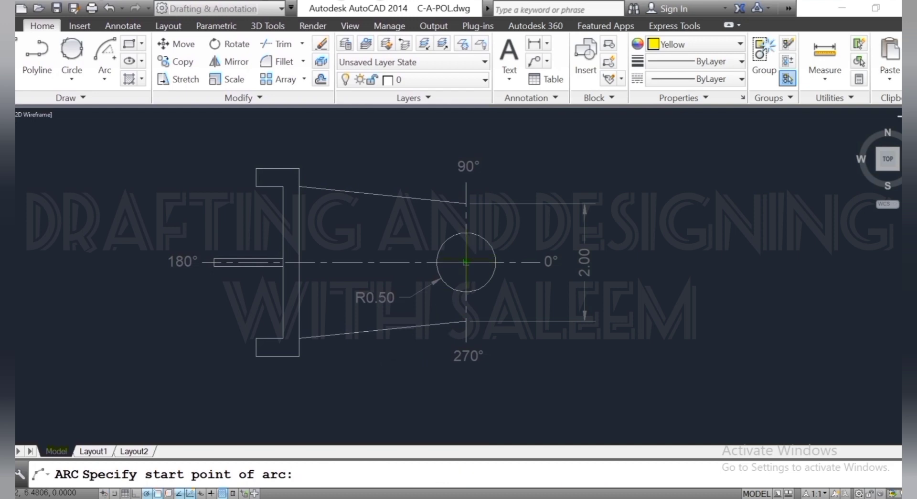
click(466, 321)
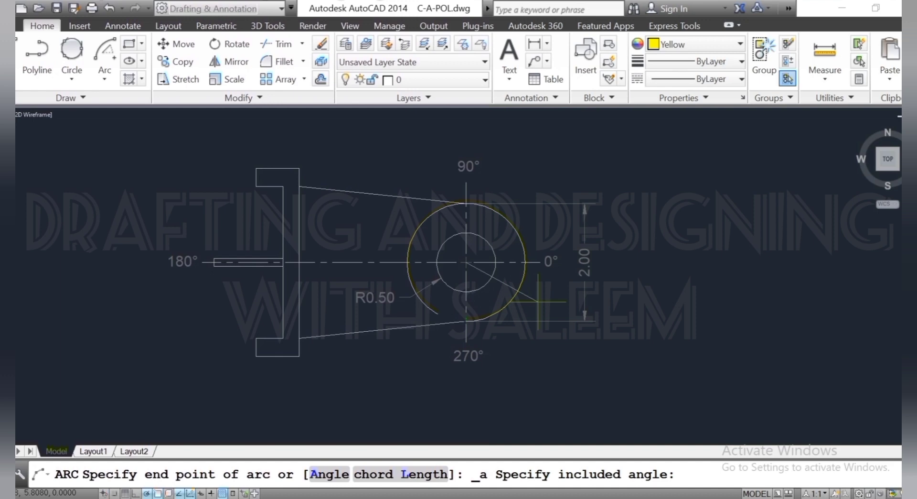
text(1)
text(80)
key(Return)
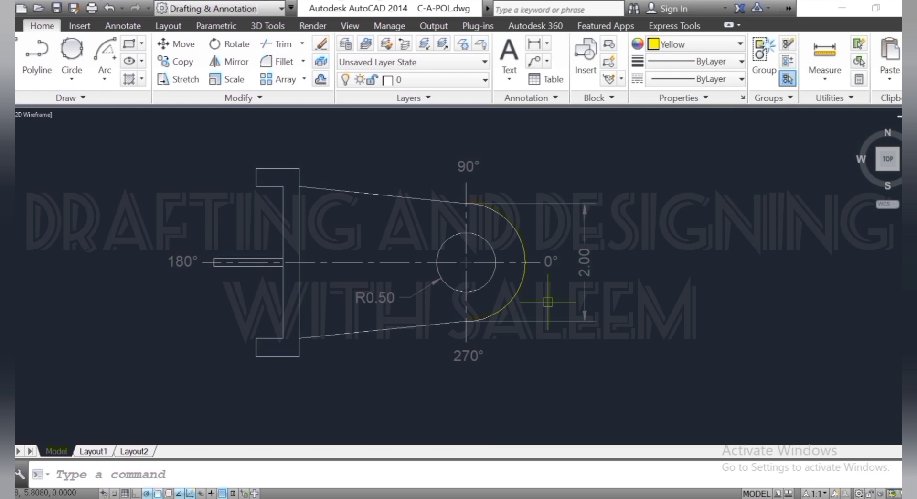
Draw a 180° arc from the hole centre and the top endpoint, then erase the completed outer circle.
click(105, 80)
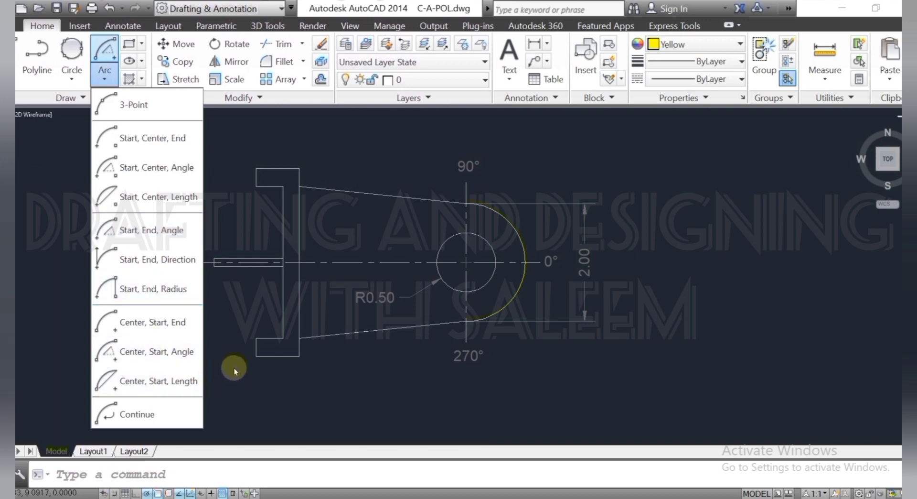
click(154, 352)
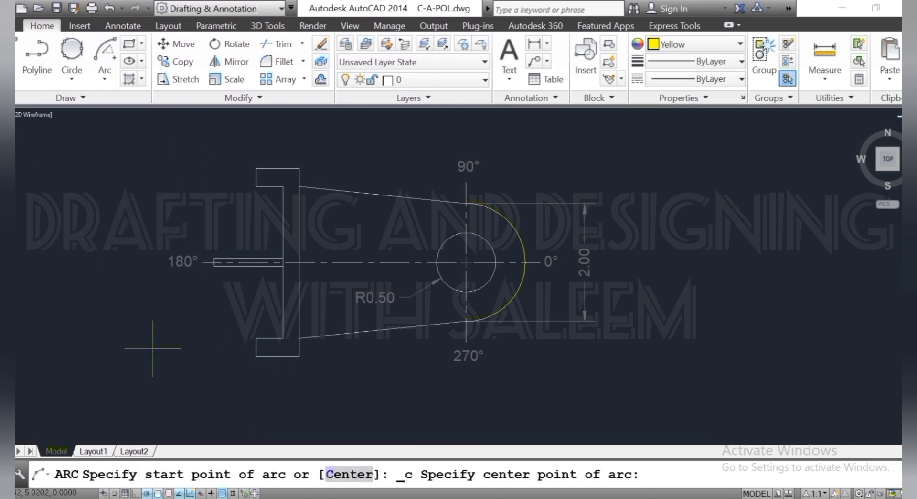
click(466, 262)
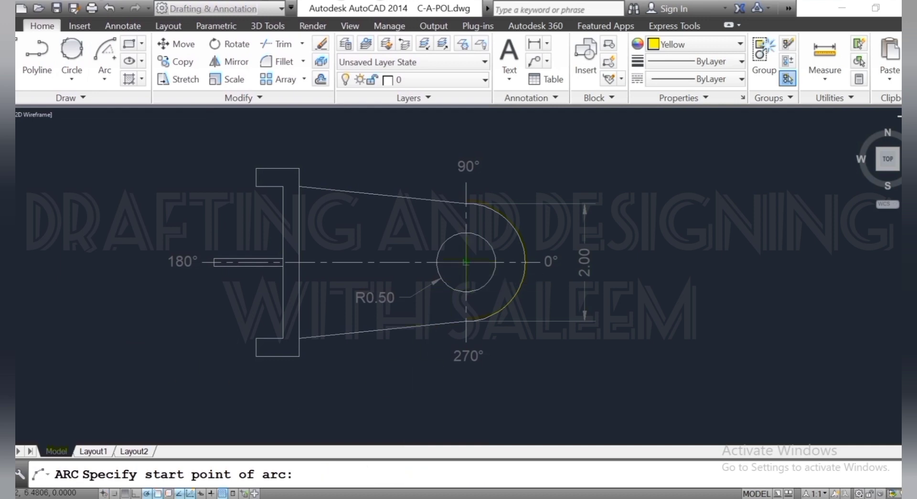
click(466, 203)
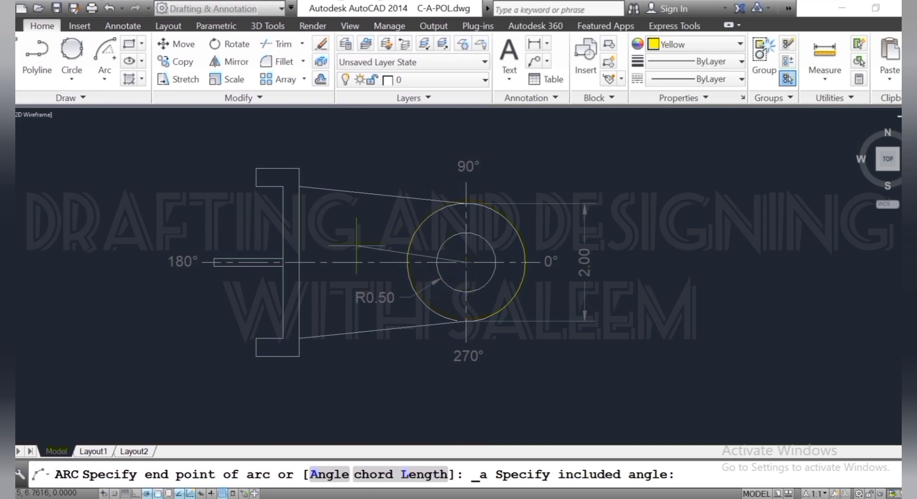
text(180)
key(Return)
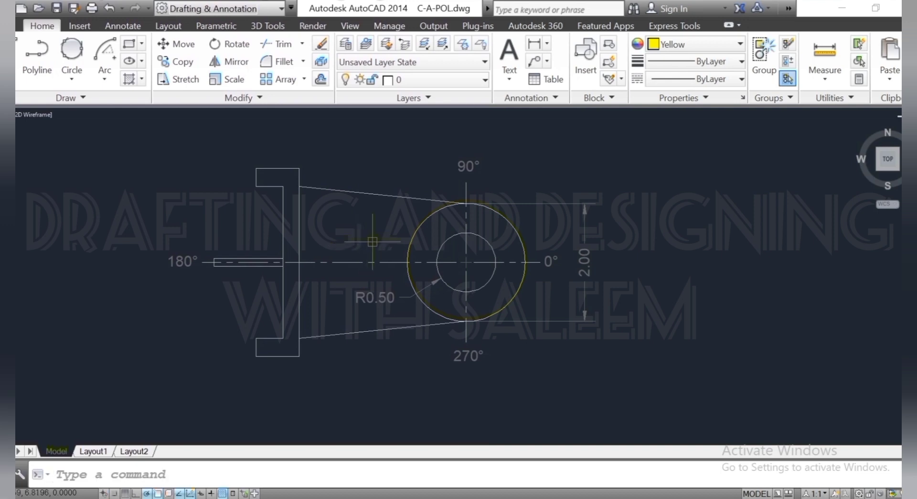
click(421, 219)
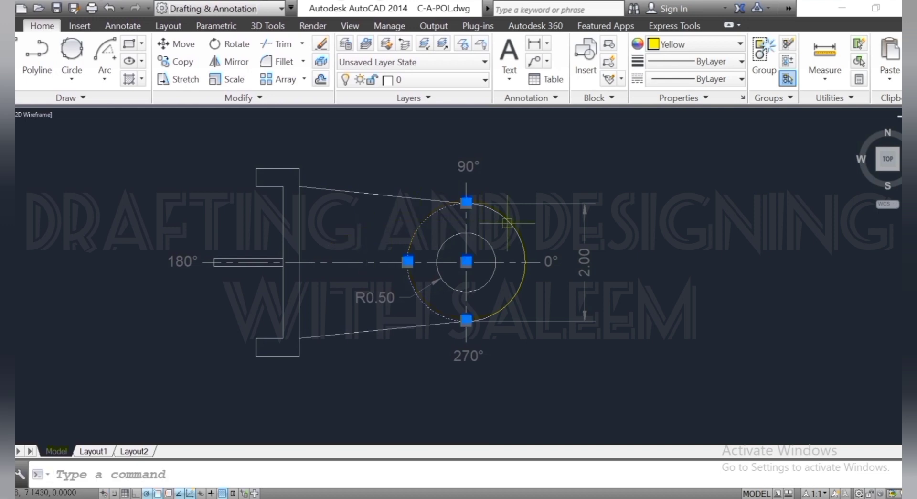
key(Delete)
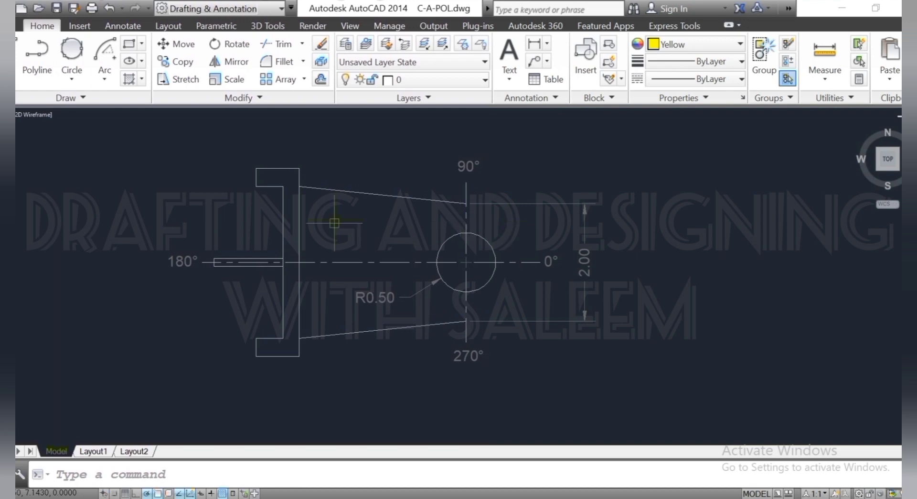
Draw a Center, Start, Length arc centred on the hole, starting at the bottom point, chord length 2.
click(104, 77)
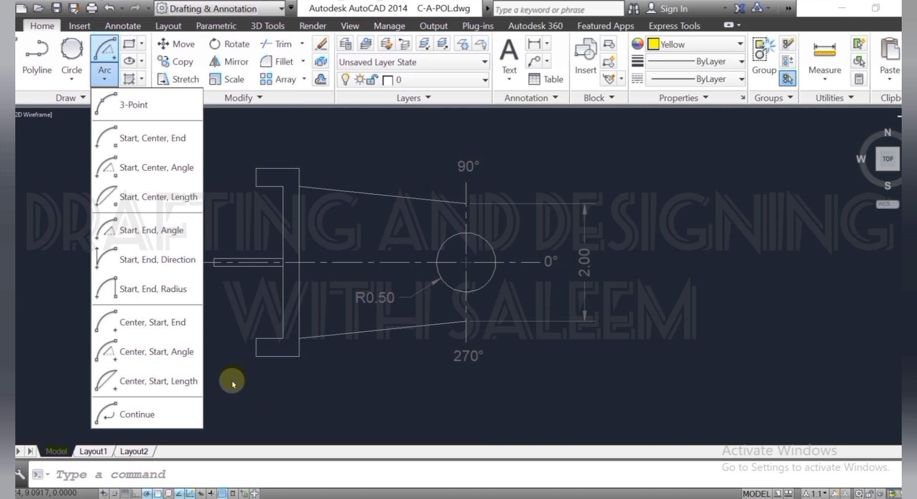
click(177, 381)
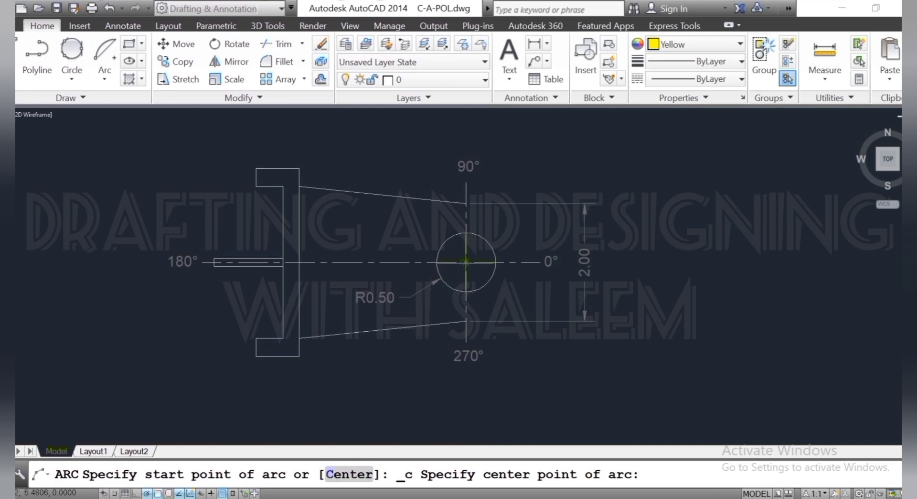
click(466, 262)
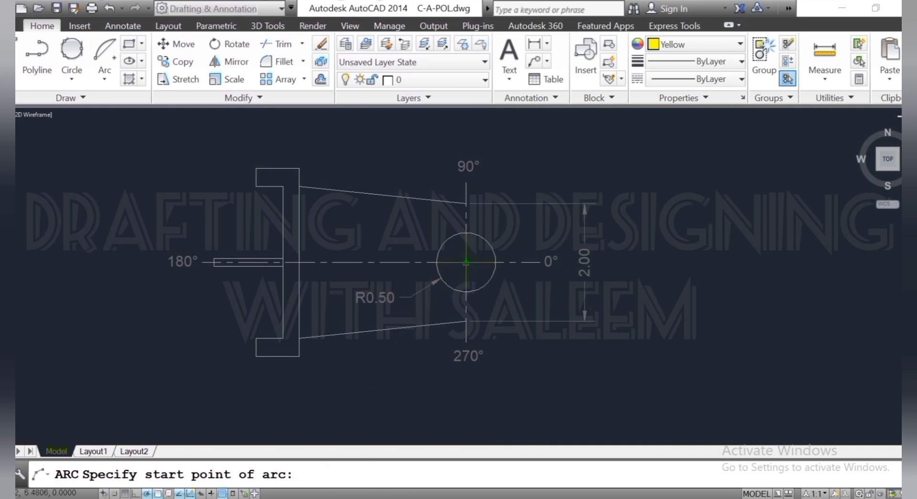
click(458, 320)
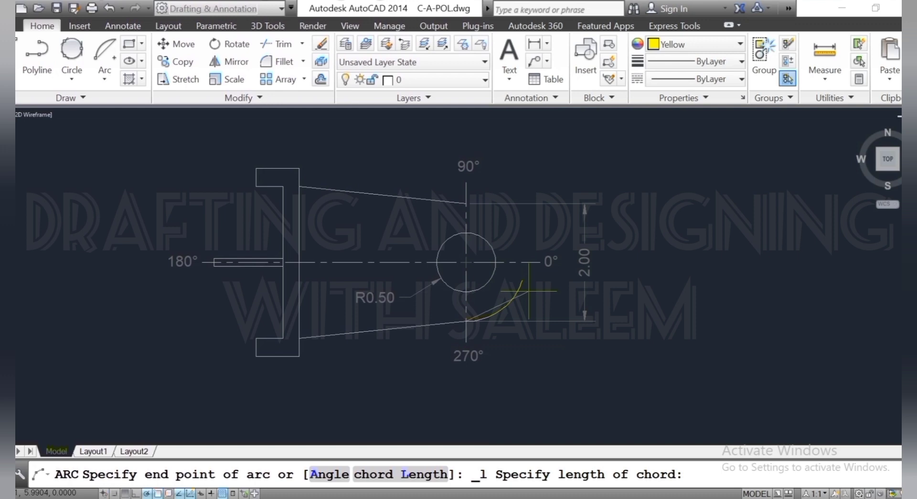
text(2)
key(Return)
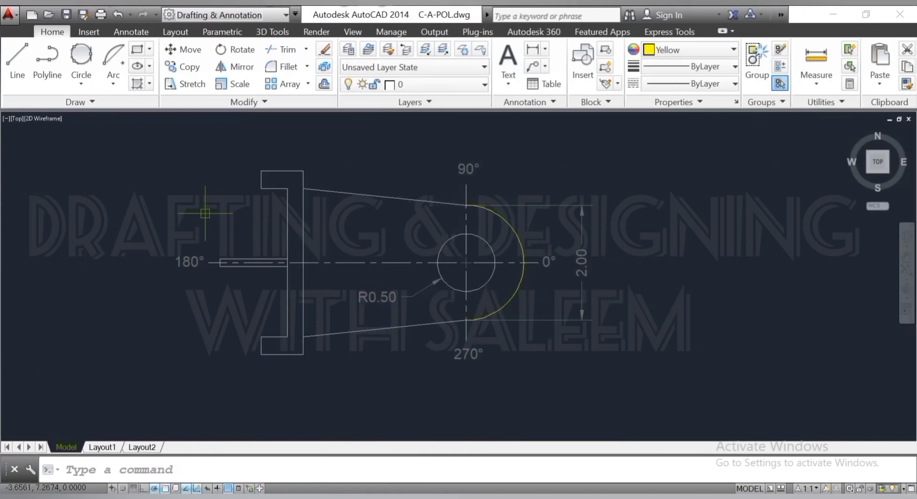
Add a chord-length-2 arc from the hole centre and top 90° point, then delete the completed circle.
click(118, 82)
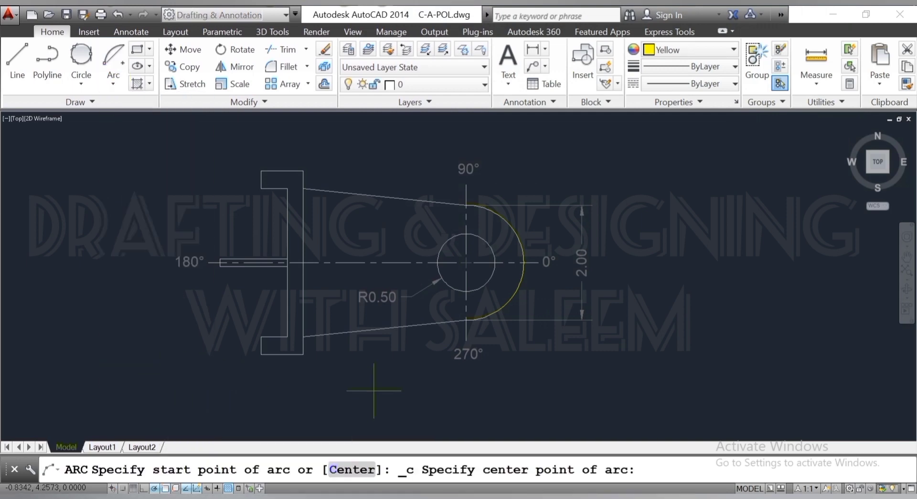
click(466, 262)
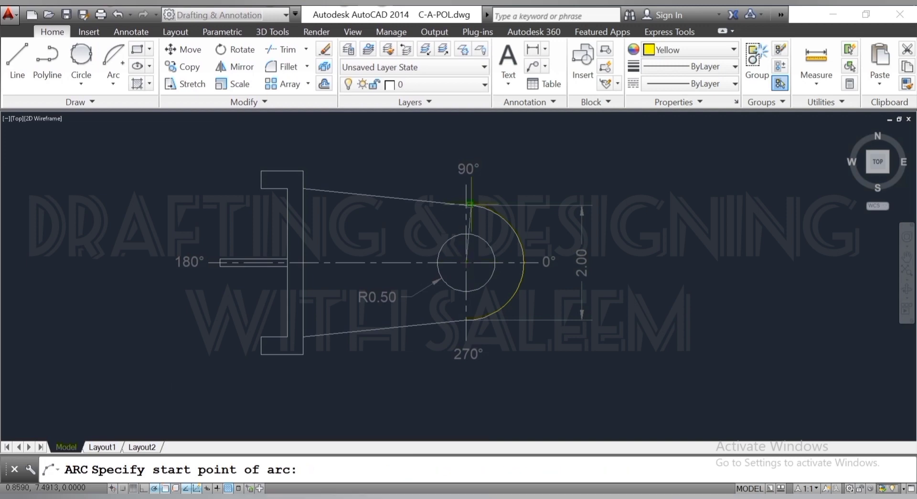
click(467, 203)
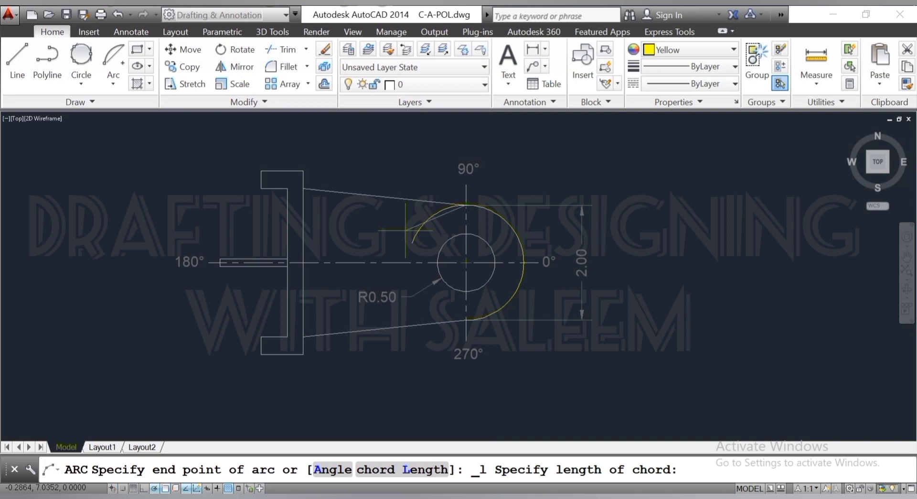
text(2)
key(Return)
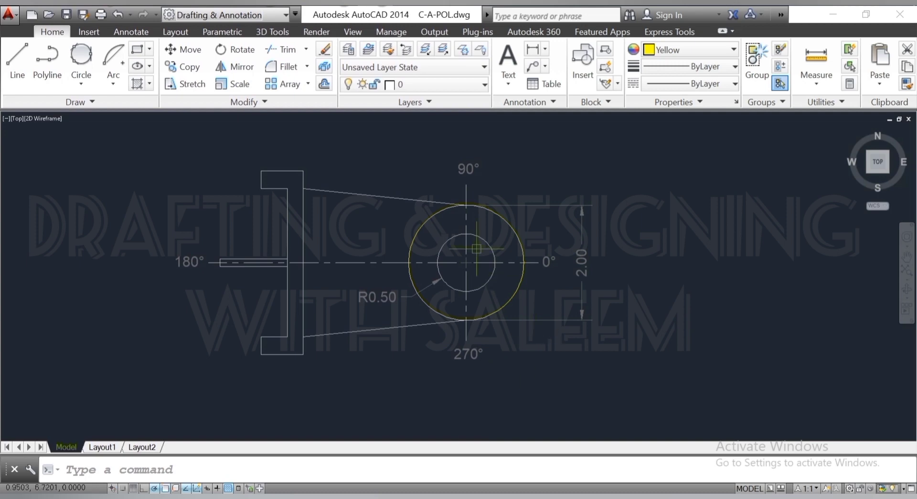
click(437, 218)
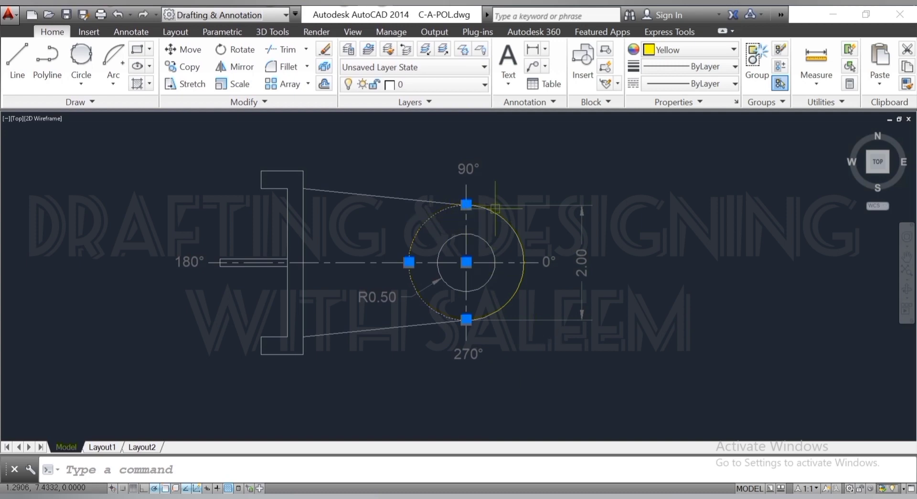
key(Delete)
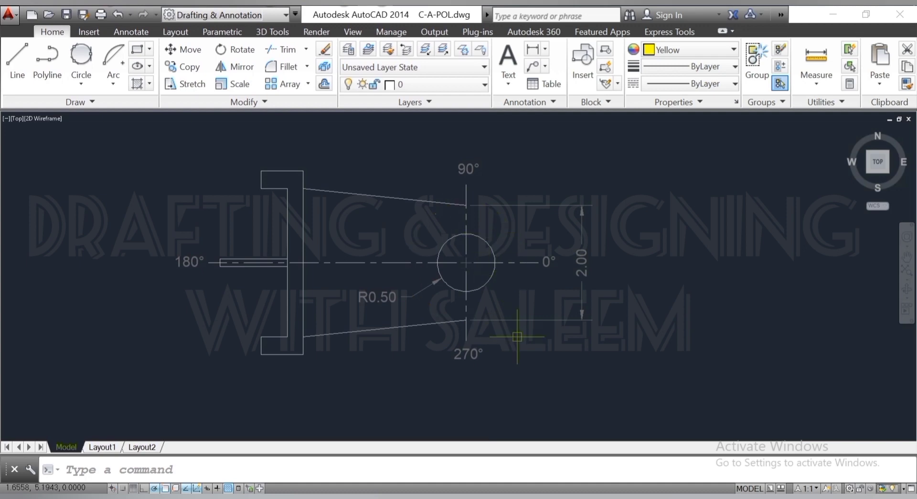
Draw an Arc Continue from the bottom endpoint around the right side, ending at the 90° point.
click(113, 84)
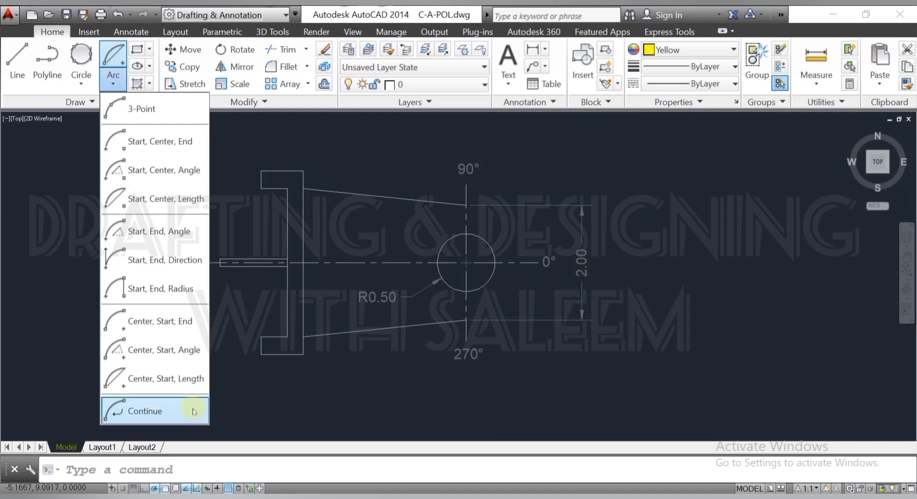
click(144, 411)
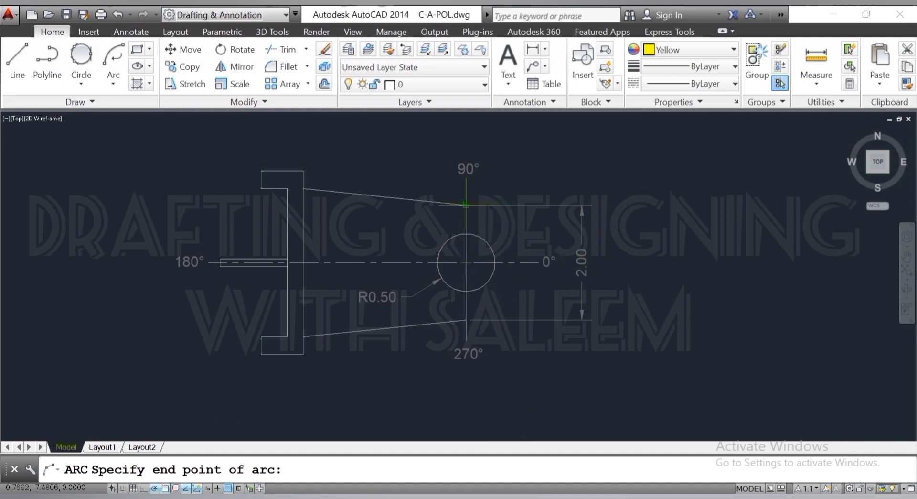
click(463, 204)
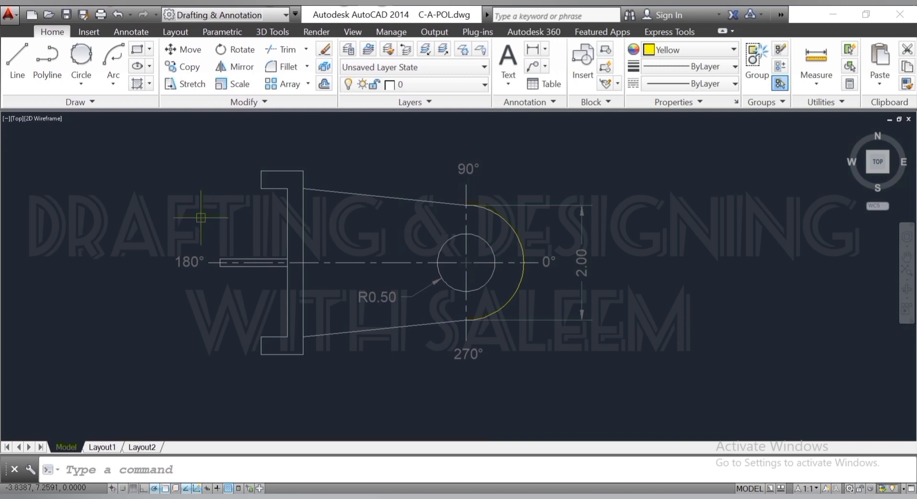
click(113, 84)
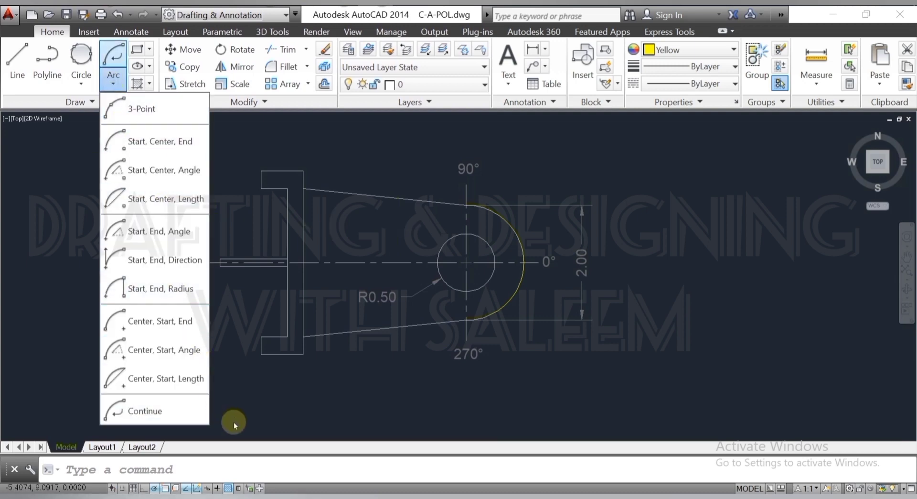
Chain continued arcs from the top down to the 270° point, then back up to the top.
click(152, 410)
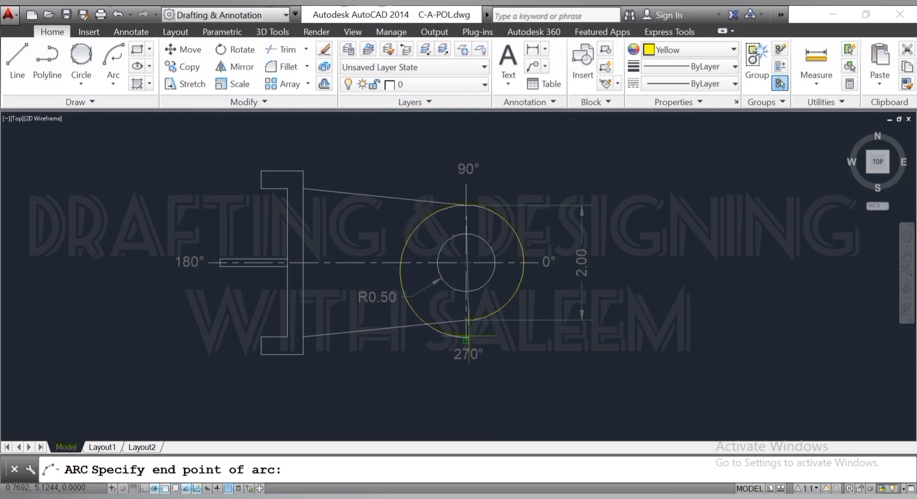
click(466, 319)
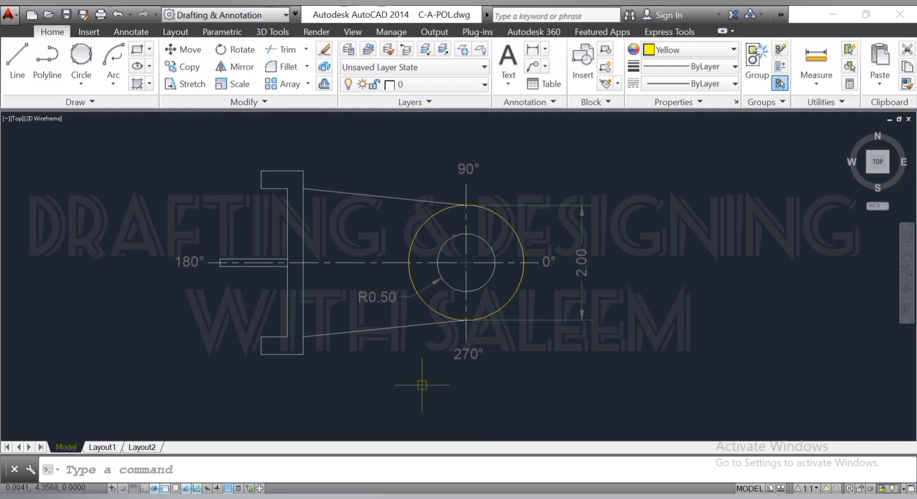
click(113, 84)
click(150, 412)
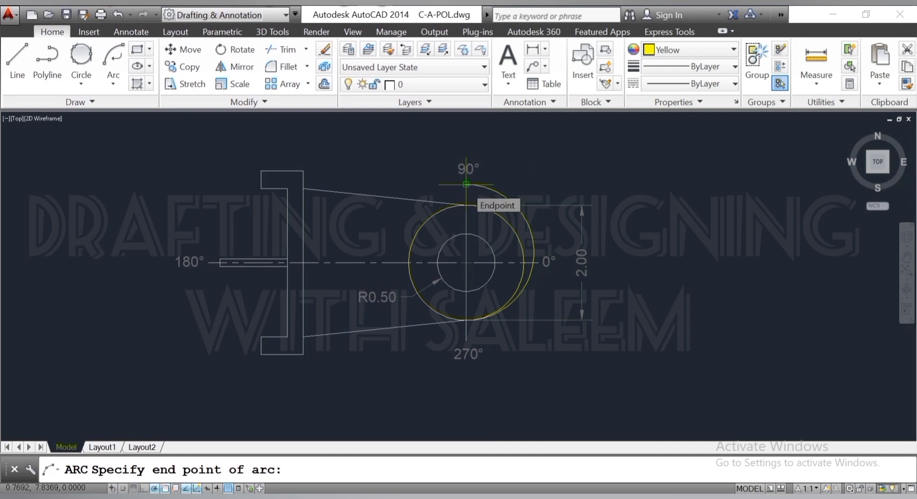
click(466, 183)
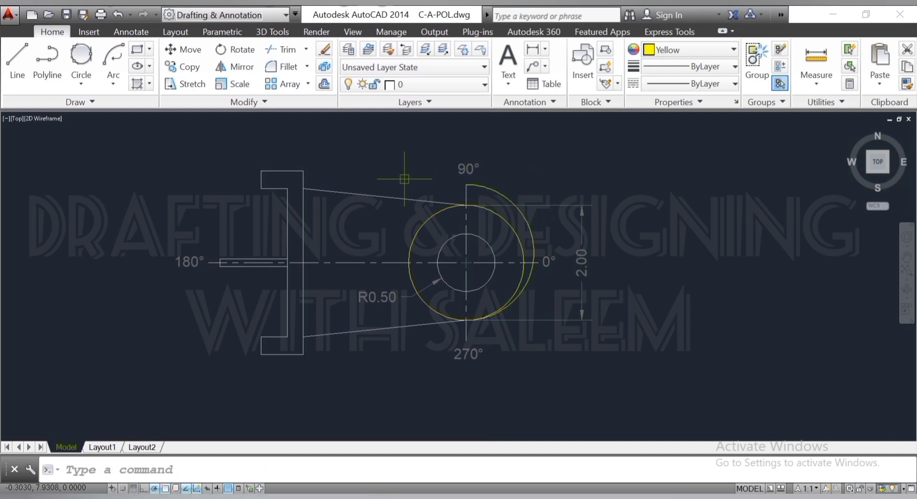
Add one more continued arc from the top around to the 270° bottom point.
click(113, 83)
click(150, 378)
click(466, 261)
click(466, 183)
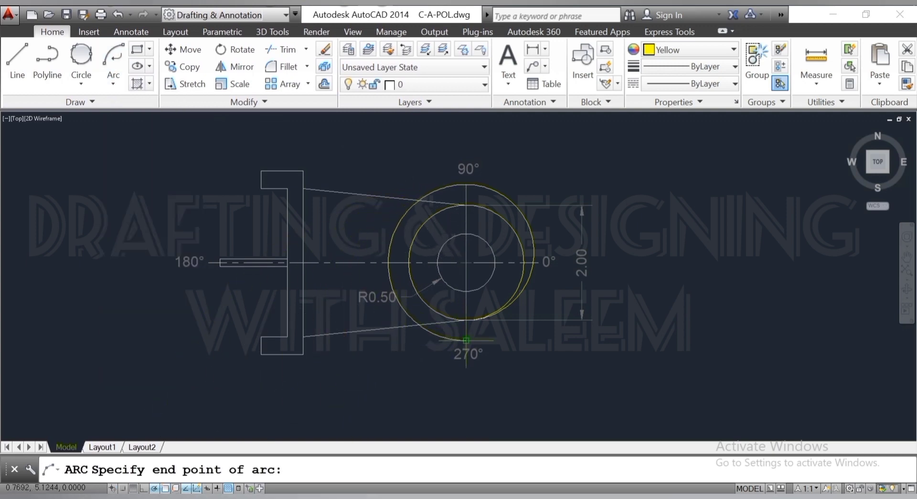
click(466, 319)
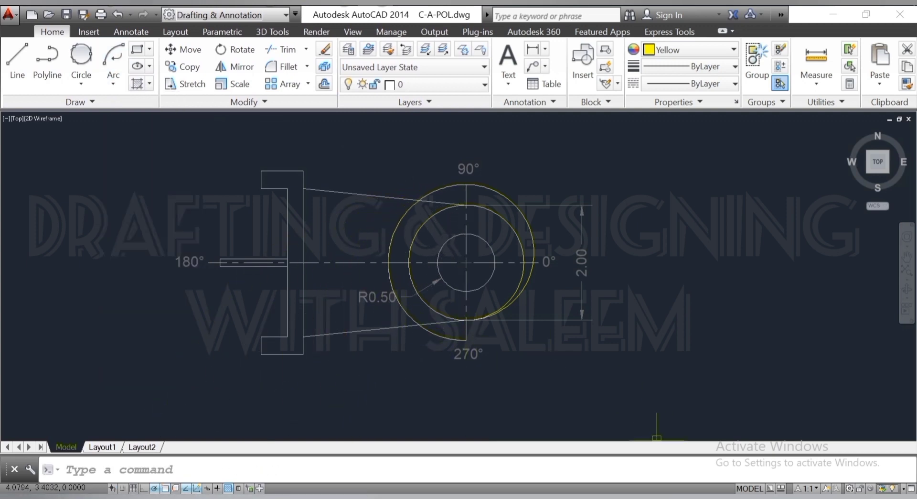